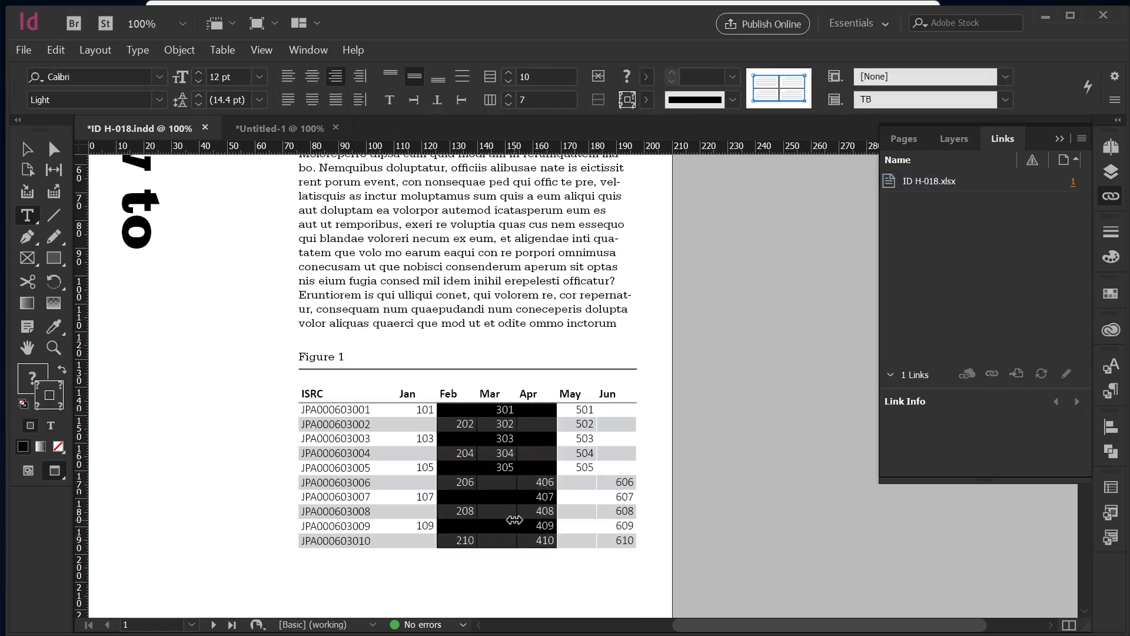
# - Switch to the ID H-018 sheet in Excel and fill the Mar column with 301 to 310 and Apr with 401 to 410
pyautogui.hotkey('alt', 'Tab')
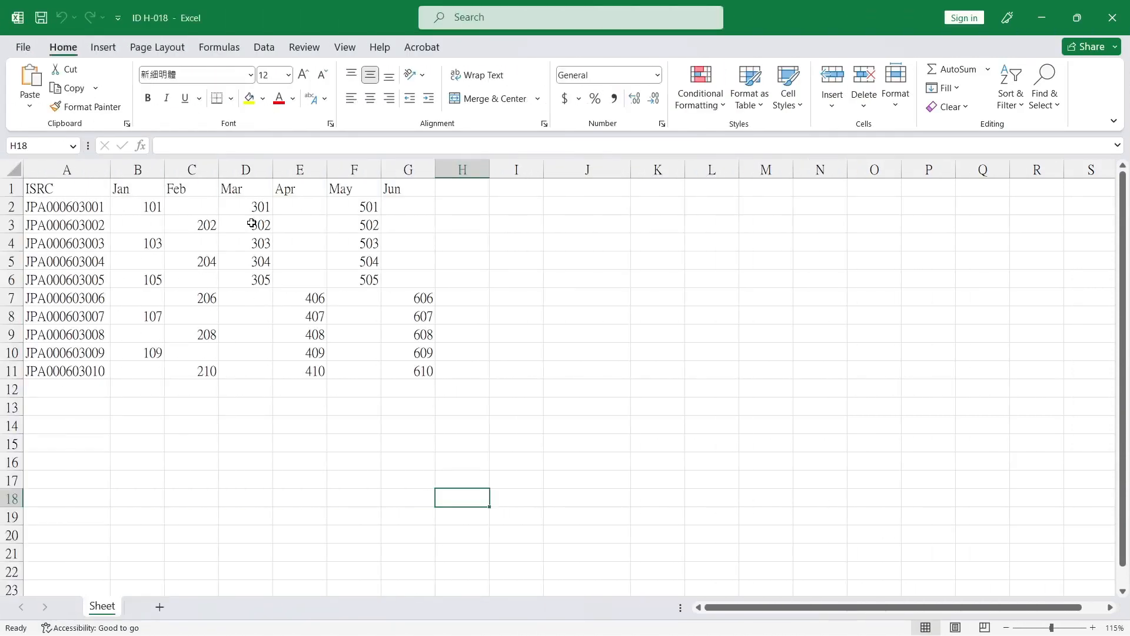
pyautogui.moveTo(250, 208); pyautogui.dragTo(266, 377)
pyautogui.moveTo(316, 303); pyautogui.dragTo(325, 200)
pyautogui.click(483, 263)
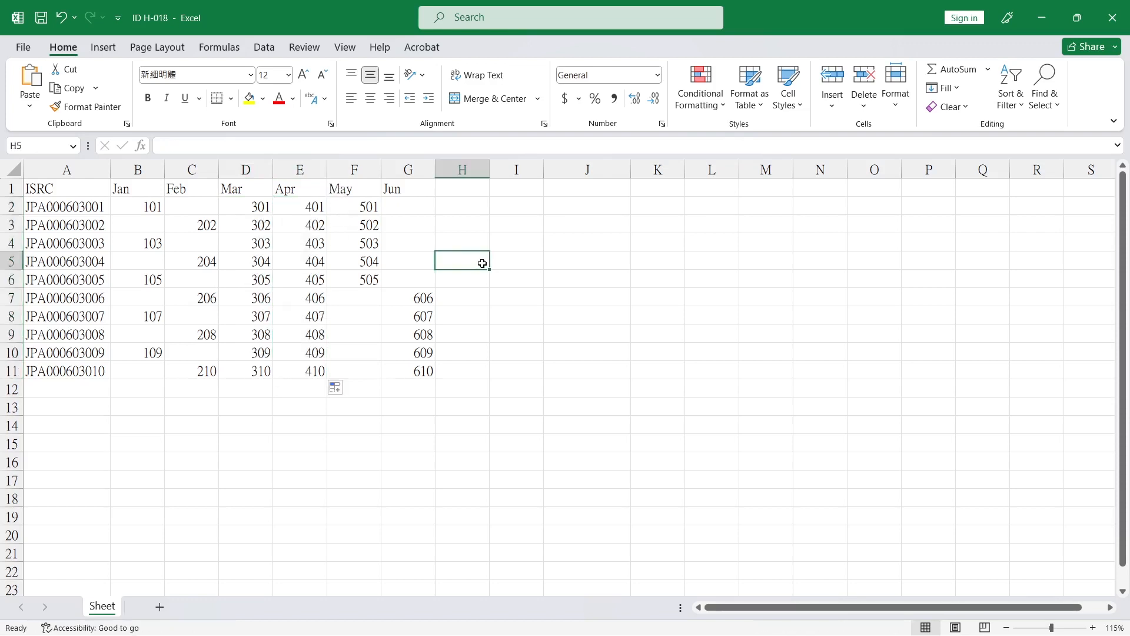
# - Close the workbook with its changes saved and update the modified ID H-018.xlsx link in the InDesign document
pyautogui.click(1112, 18)
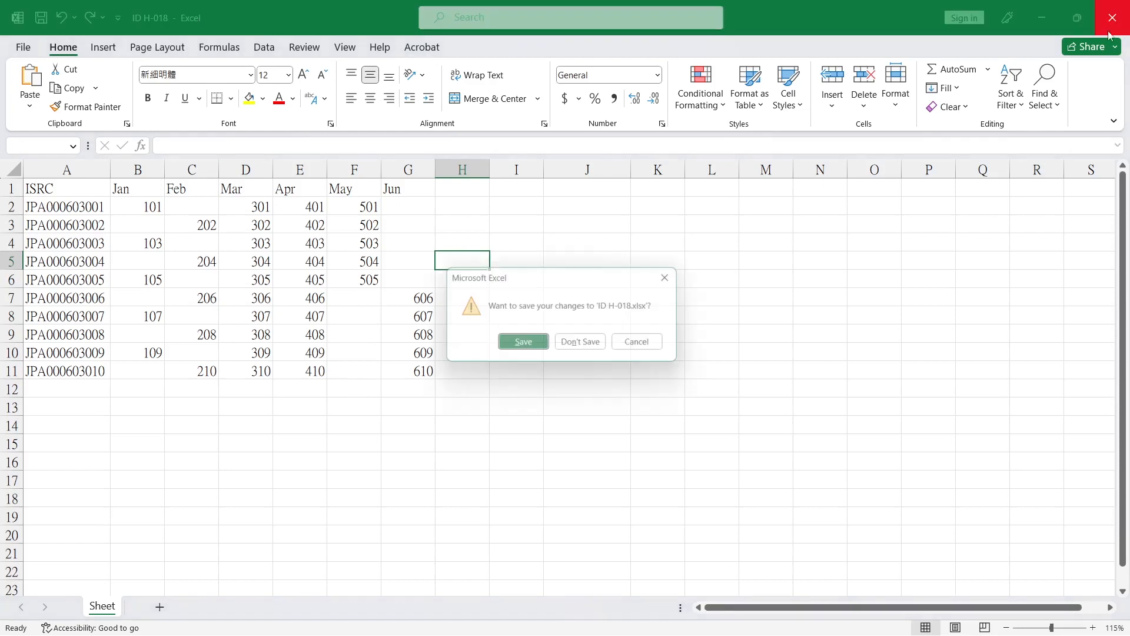
pyautogui.click(524, 345)
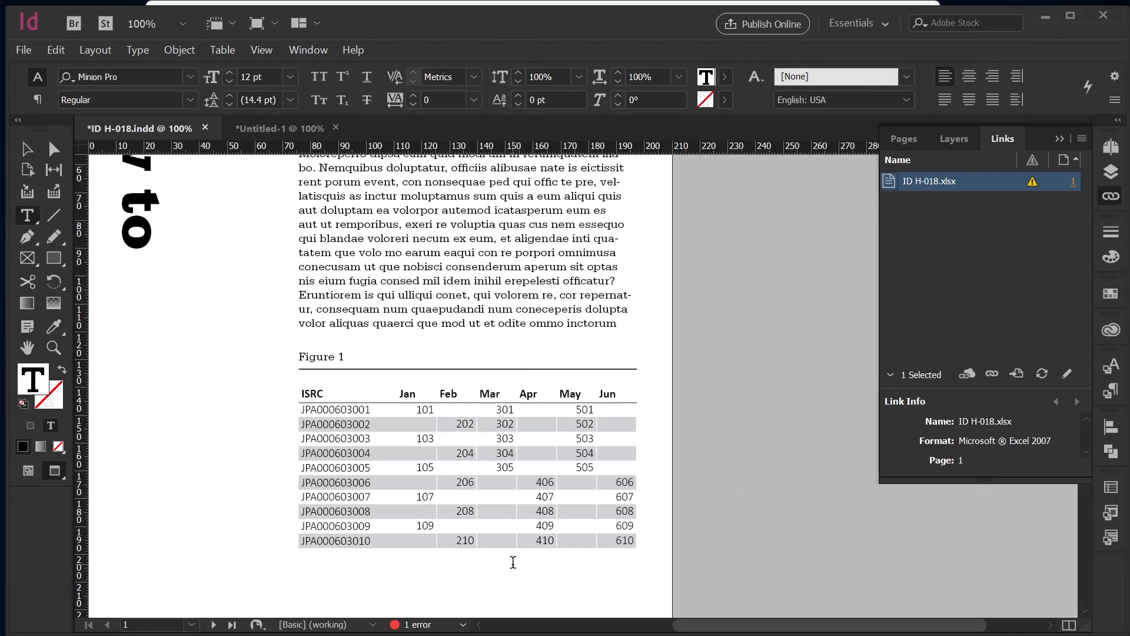
pyautogui.click(471, 449)
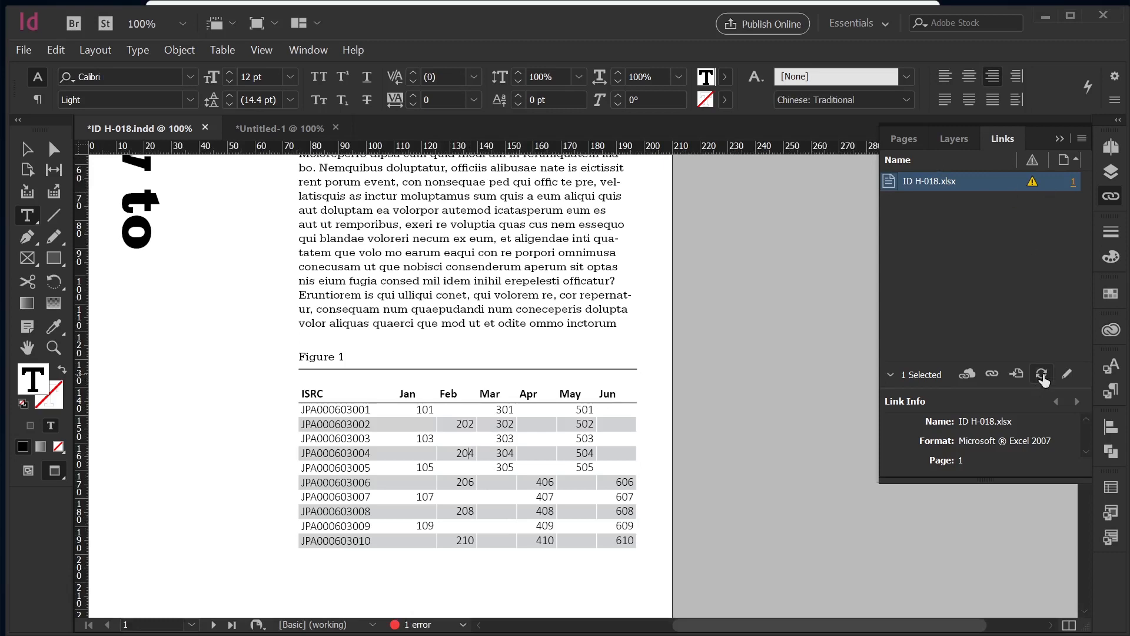
pyautogui.click(1041, 374)
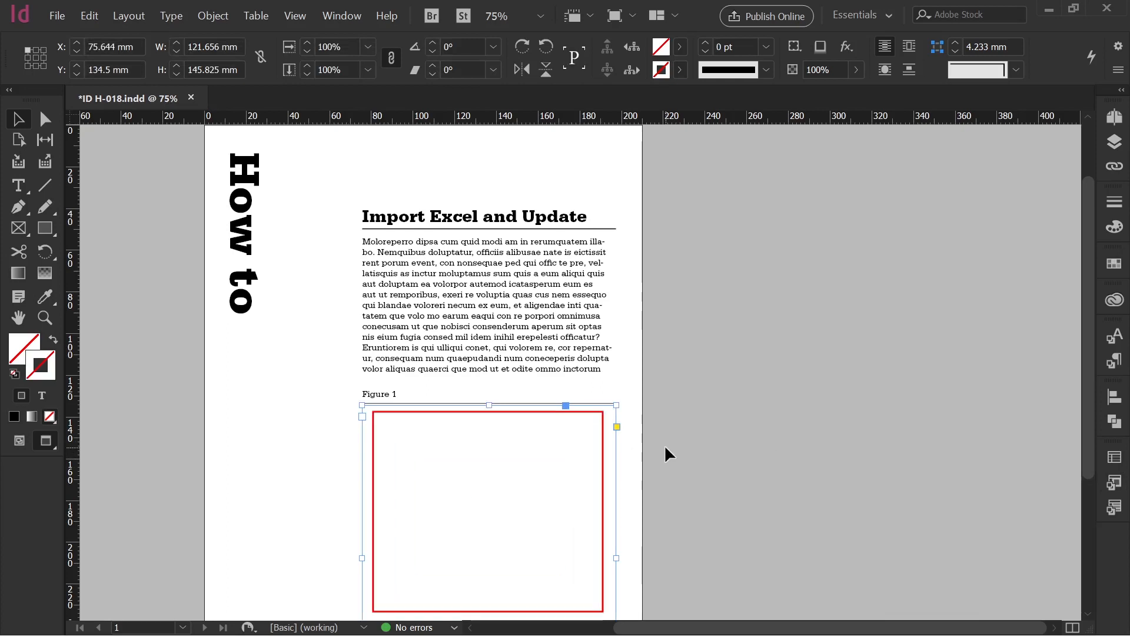
# - Examine the cell styles and table styles defined in the document
pyautogui.click(664, 454)
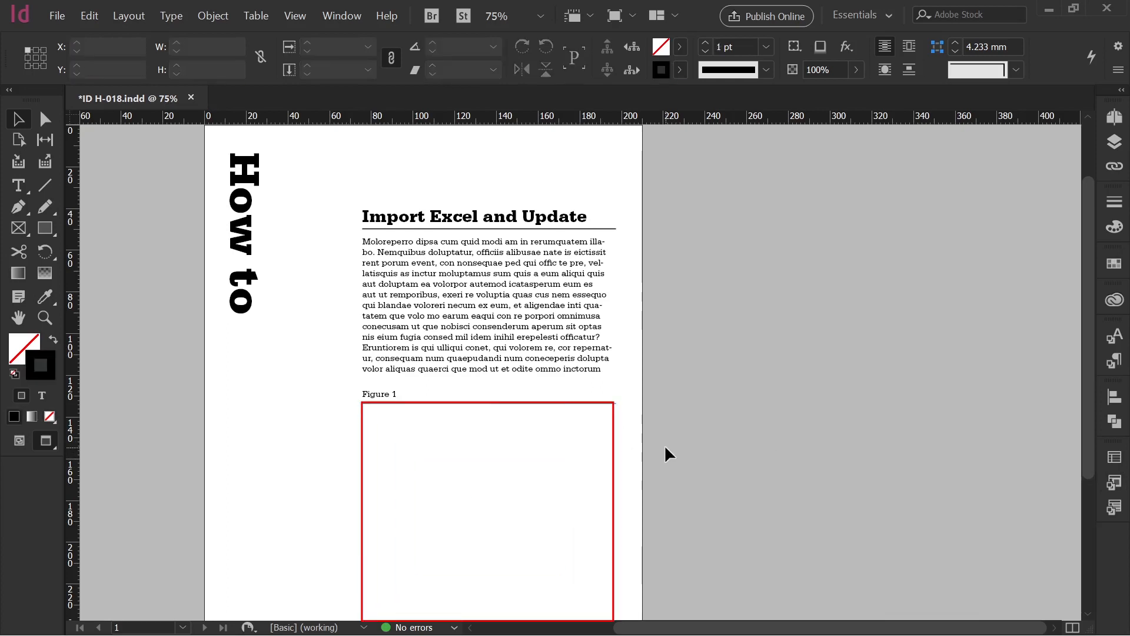
pyautogui.click(1114, 483)
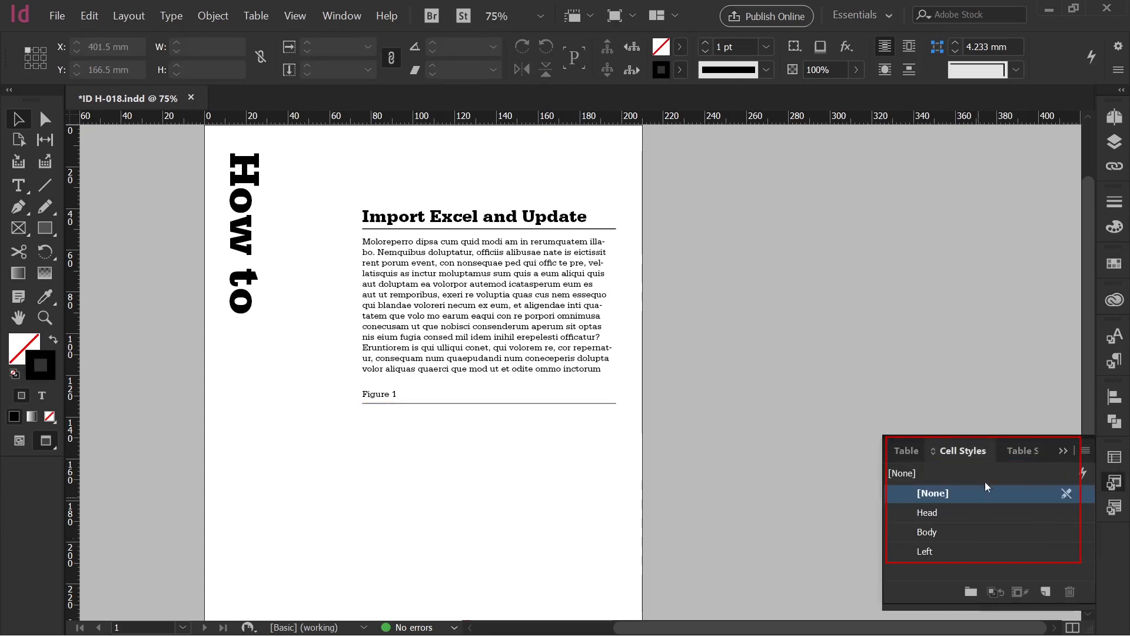
pyautogui.click(1018, 451)
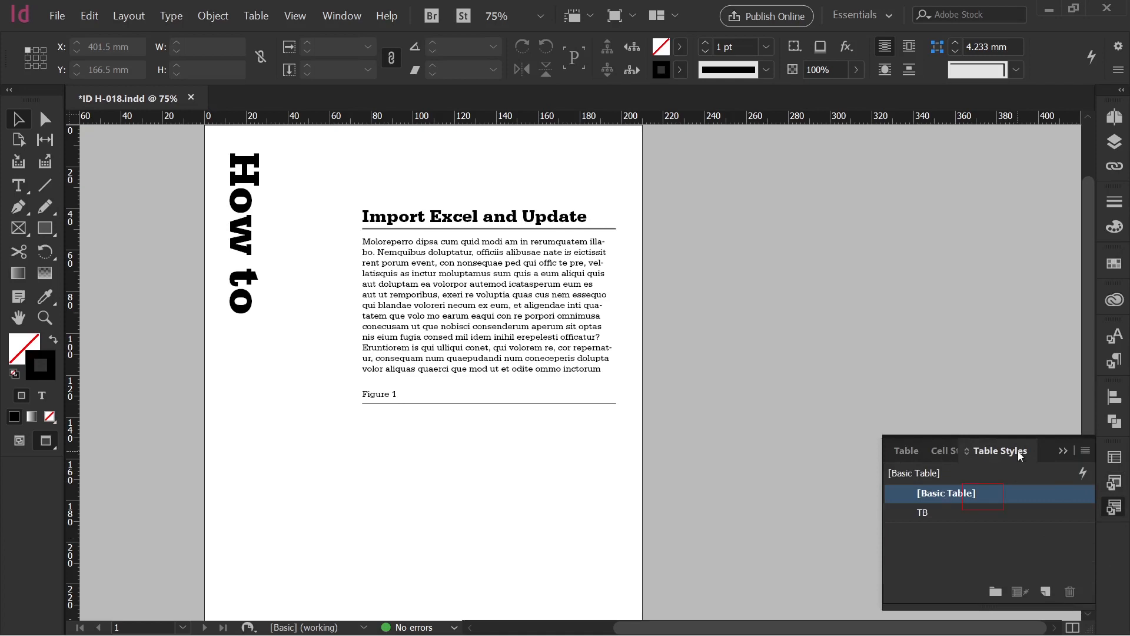
pyautogui.click(1063, 451)
# - Leave preview mode to show guides and frame edges, and pick out the empty text frame below Figure 1
pyautogui.press('w')
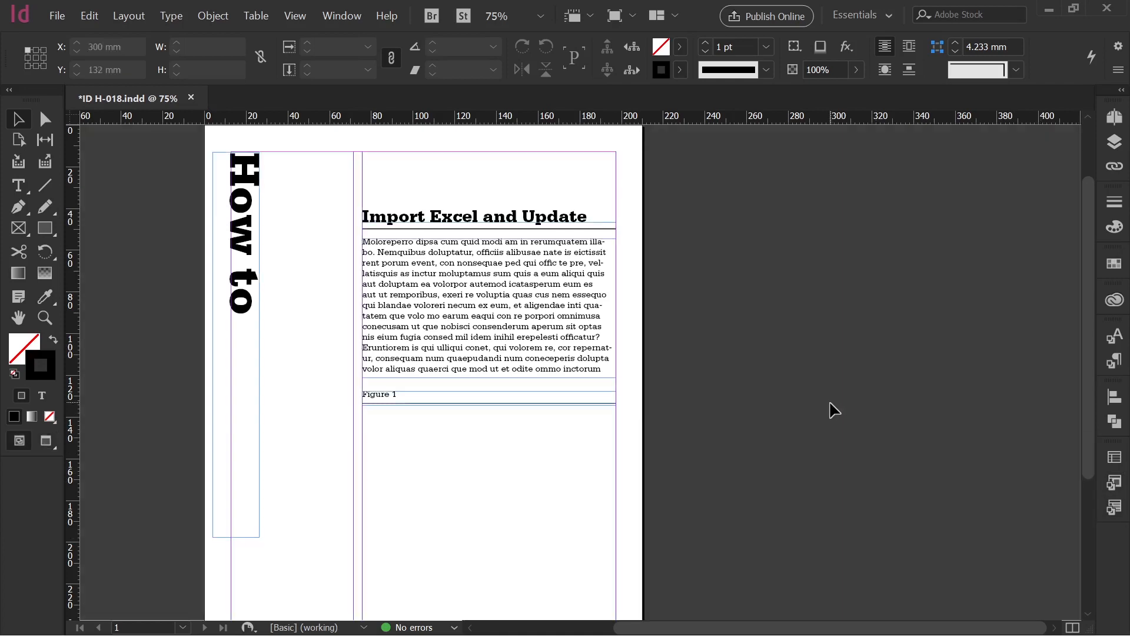
pyautogui.click(482, 490)
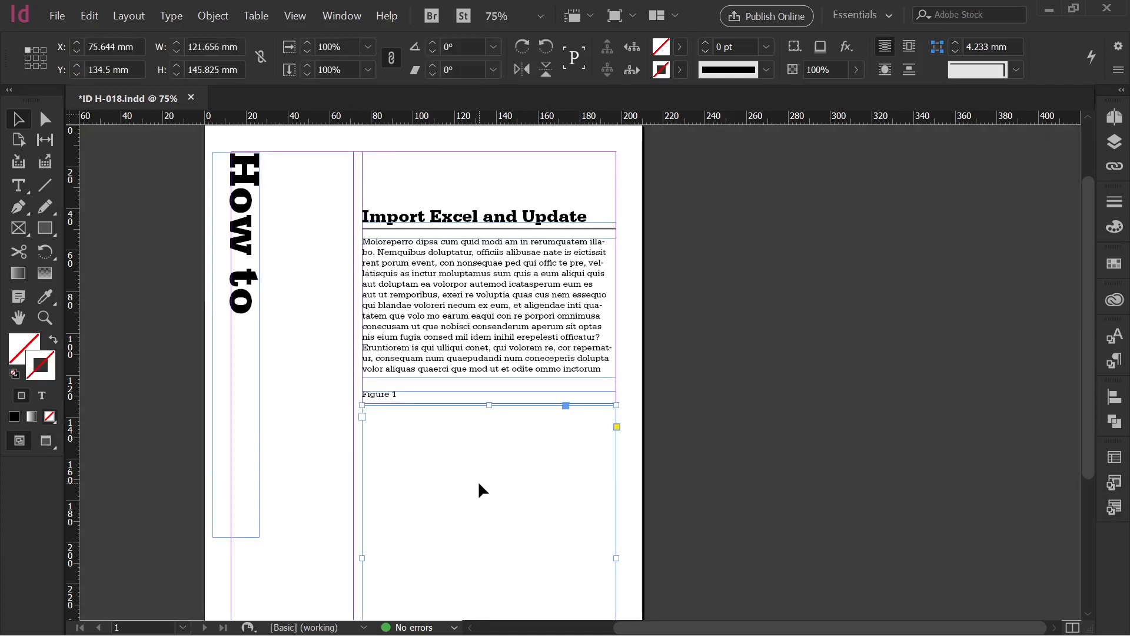
pyautogui.click(788, 483)
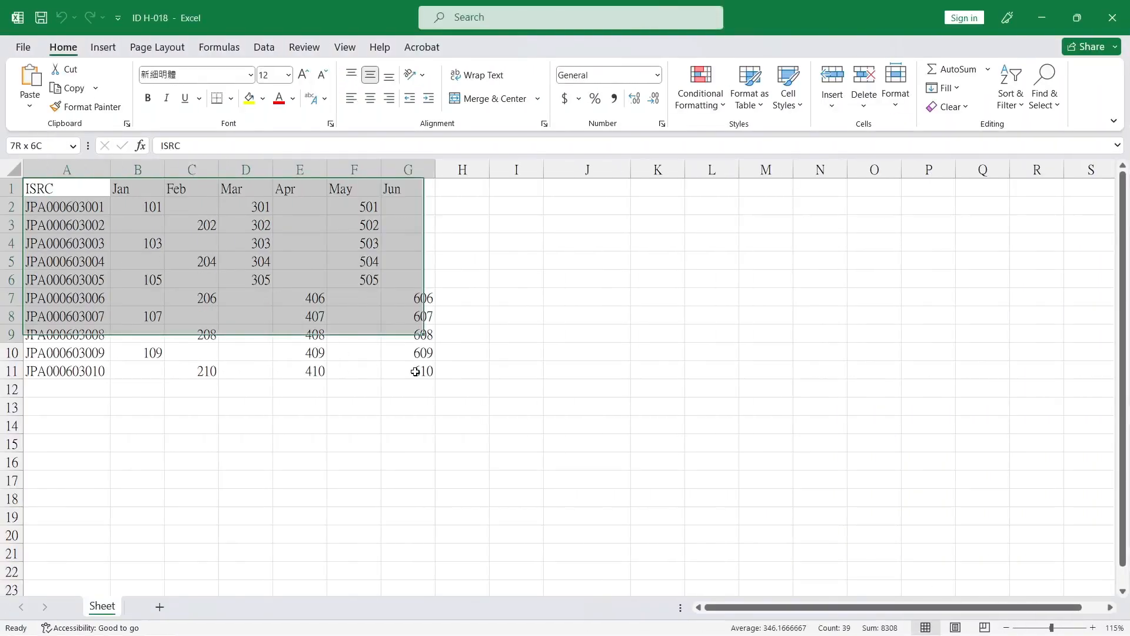
# - Copy cells A1:G11 from the Excel sheet and paste them into the InDesign text frame below Figure 1
pyautogui.moveTo(415, 353); pyautogui.dragTo(415, 371)
pyautogui.hotkey('ctrl', 'c')
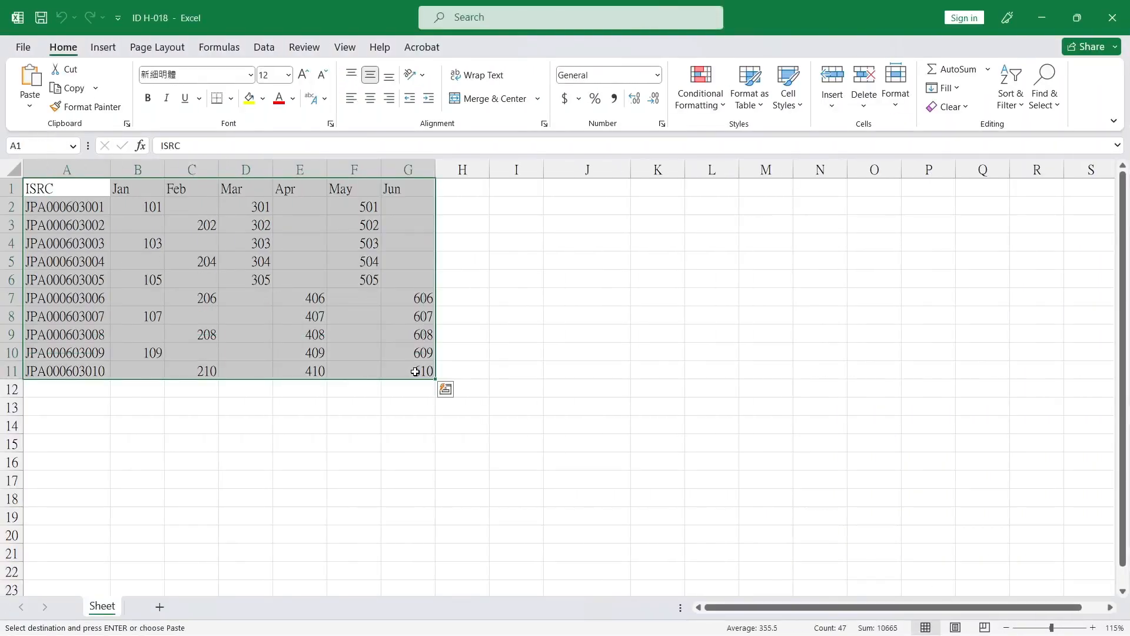
pyautogui.click(1045, 16)
pyautogui.click(441, 440)
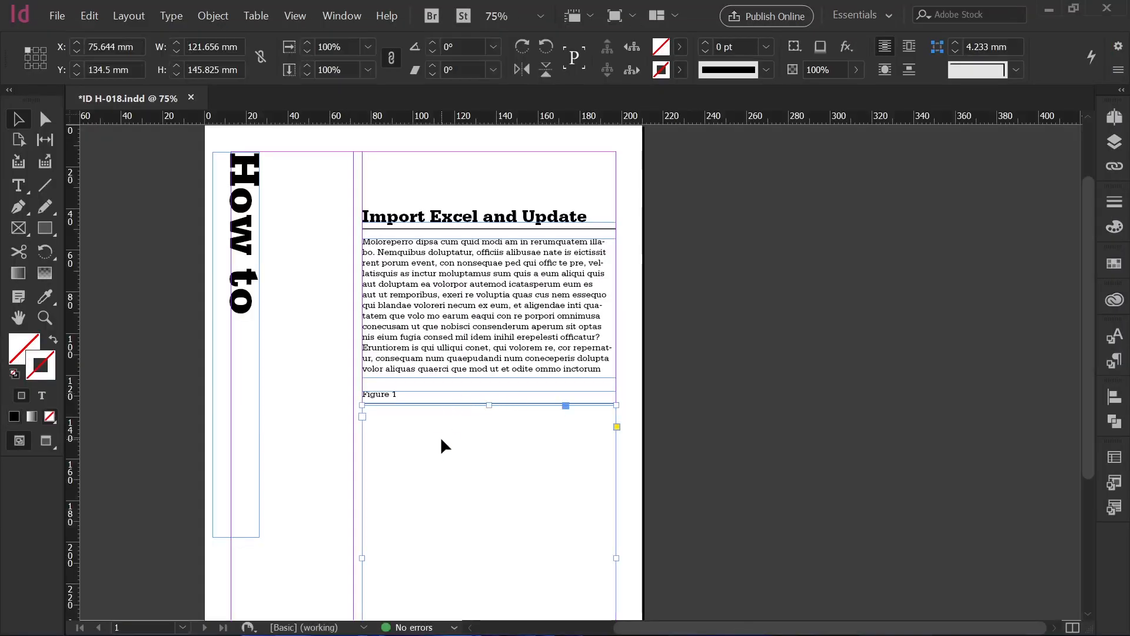
pyautogui.doubleClick(442, 440)
pyautogui.hotkey('ctrl', 'v')
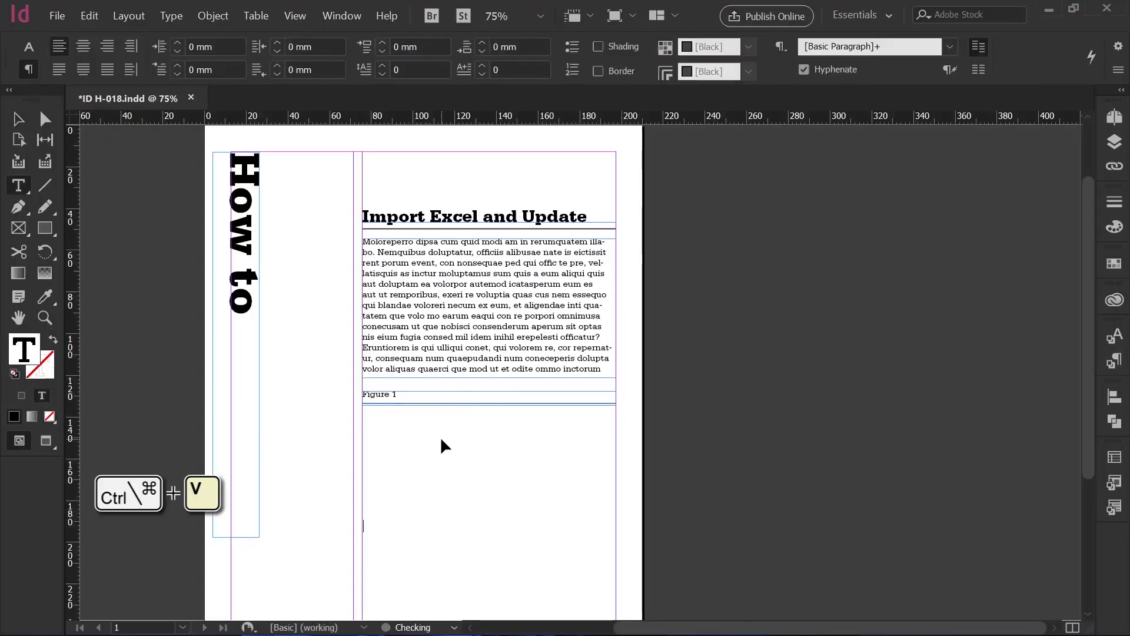
# - Show the hidden characters in the pasted data under Figure 1
pyautogui.click(773, 474)
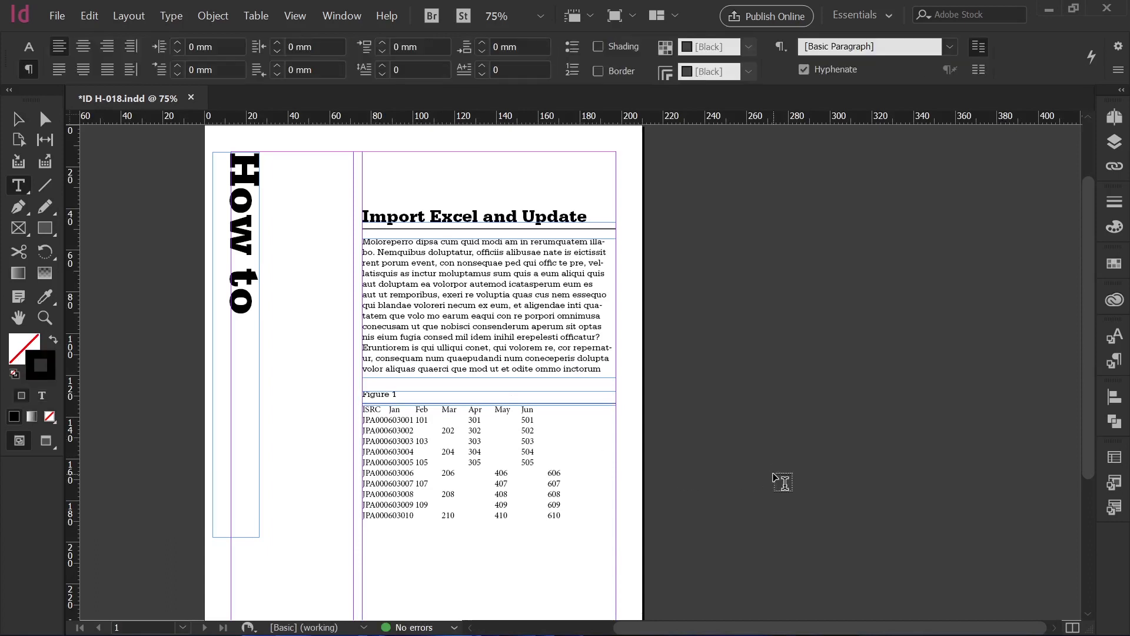
pyautogui.hotkey('ctrl', 'alt', 'i')
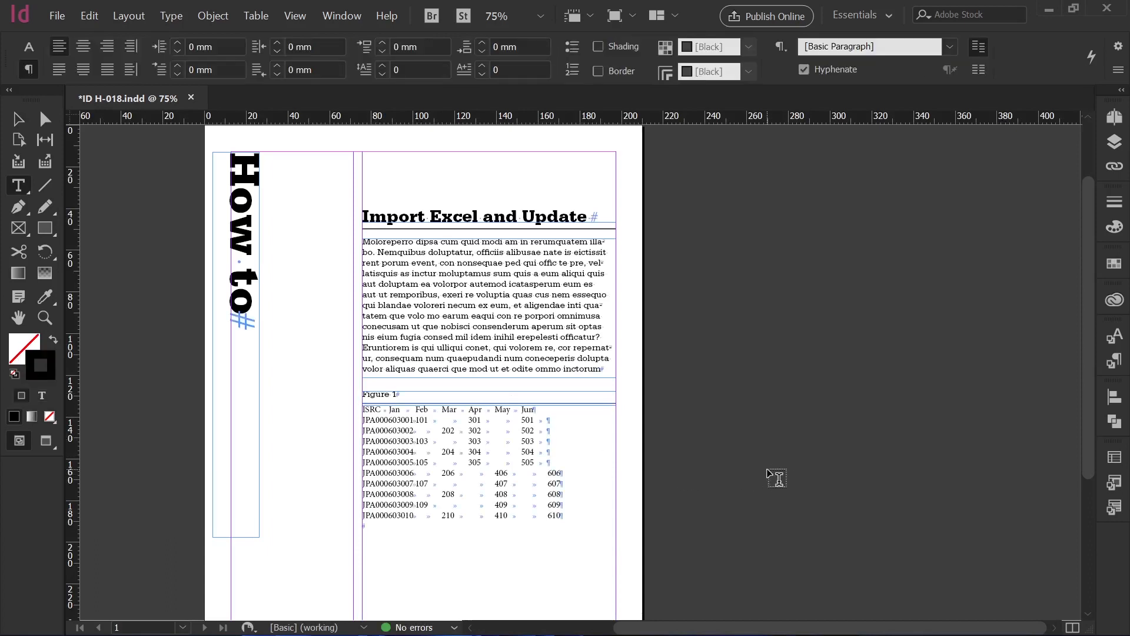
pyautogui.moveTo(313, 371); pyautogui.dragTo(669, 538)
# - Convert the pasted rows to a table with Tab column separators, Paragraph row separators and the TB table style
pyautogui.moveTo(259, 202); pyautogui.dragTo(295, 439)
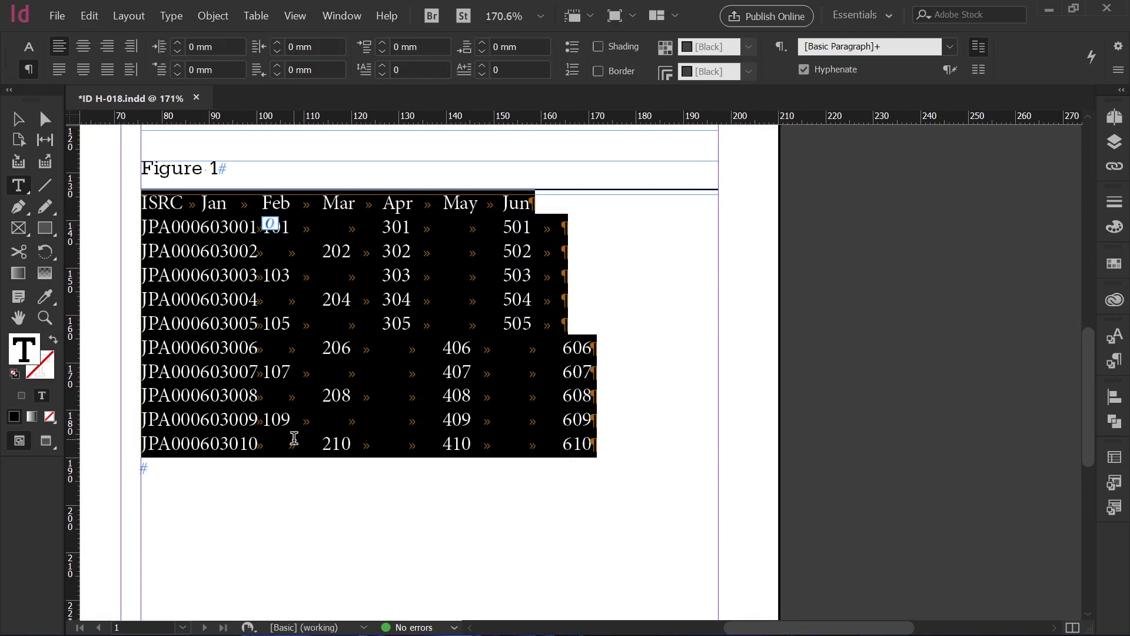
pyautogui.click(250, 19)
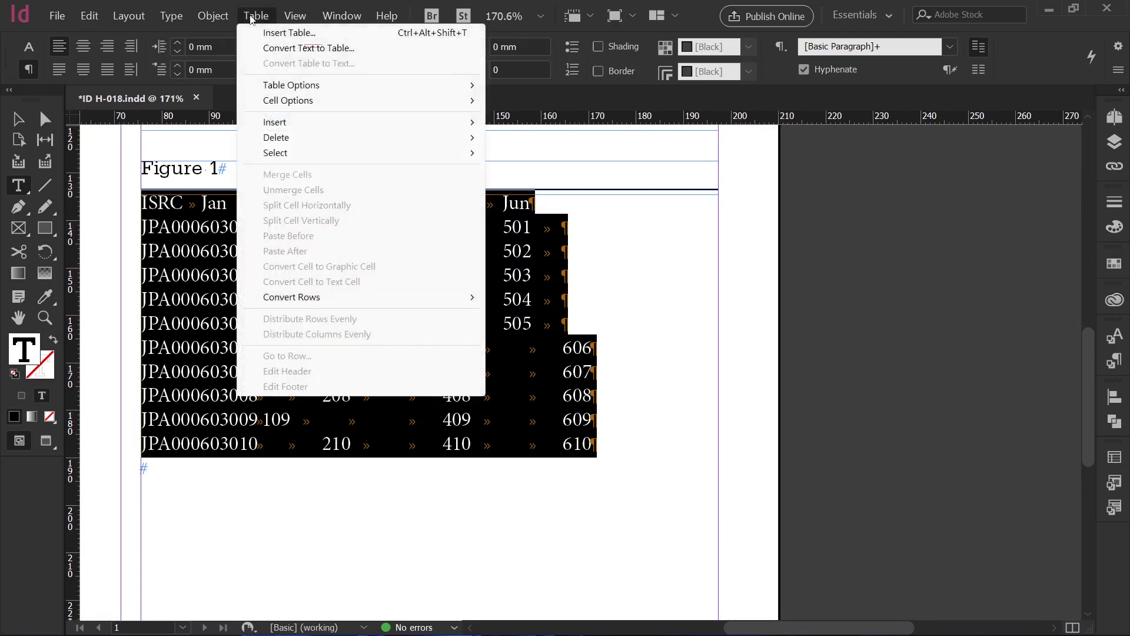
pyautogui.click(276, 47)
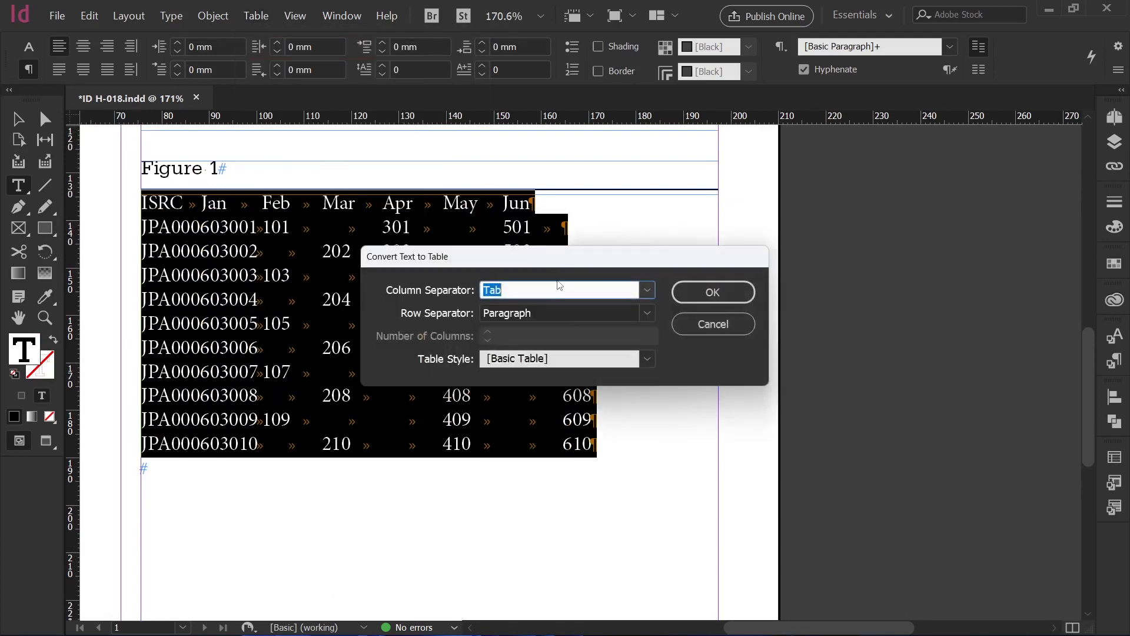
pyautogui.click(540, 358)
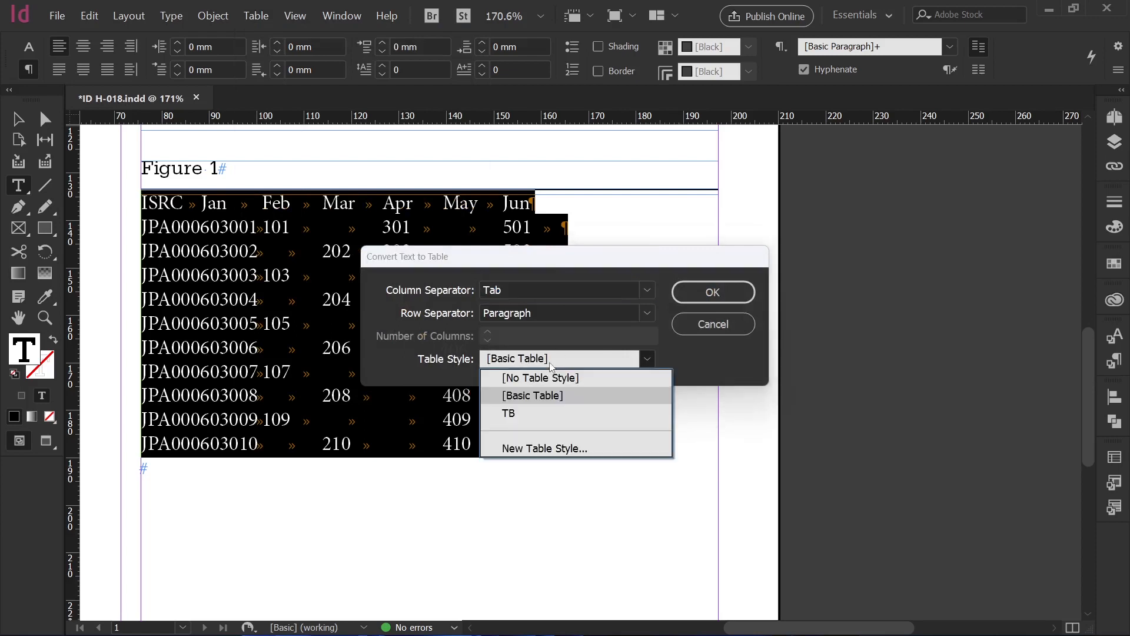
pyautogui.click(537, 411)
pyautogui.click(732, 297)
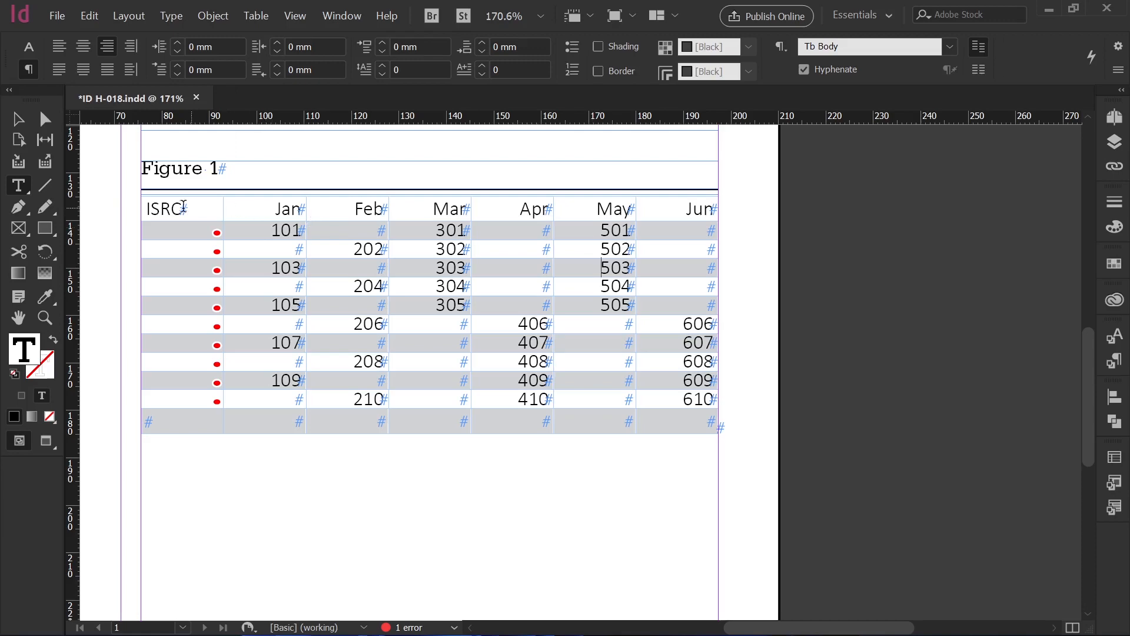
# - Widen the ISRC column to fit its codes, fit the table to the frame width and distribute the Jan to Jun columns evenly
pyautogui.moveTo(222, 213); pyautogui.dragTo(286, 210)
pyautogui.moveTo(700, 212); pyautogui.dragTo(647, 211)
pyautogui.moveTo(729, 209); pyautogui.dragTo(717, 209)
pyautogui.moveTo(333, 194); pyautogui.dragTo(683, 194)
pyautogui.rightClick(645, 222)
pyautogui.click(711, 389)
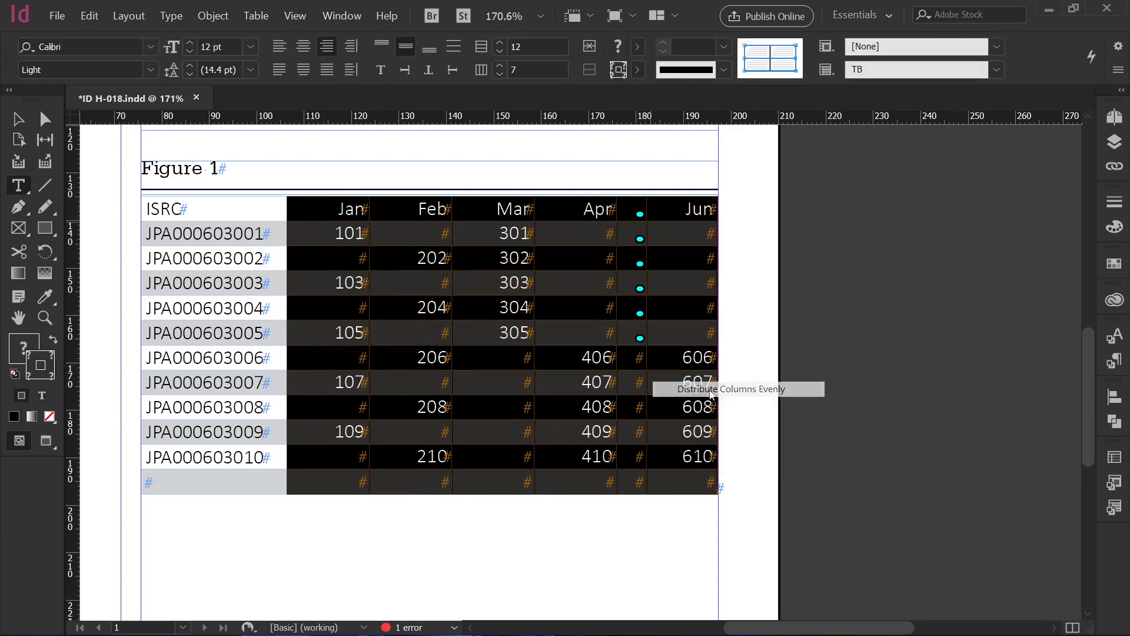
# - Delete the empty last row of the table
pyautogui.click(139, 481)
pyautogui.rightClick(230, 482)
pyautogui.moveTo(247, 288)
pyautogui.click(419, 289)
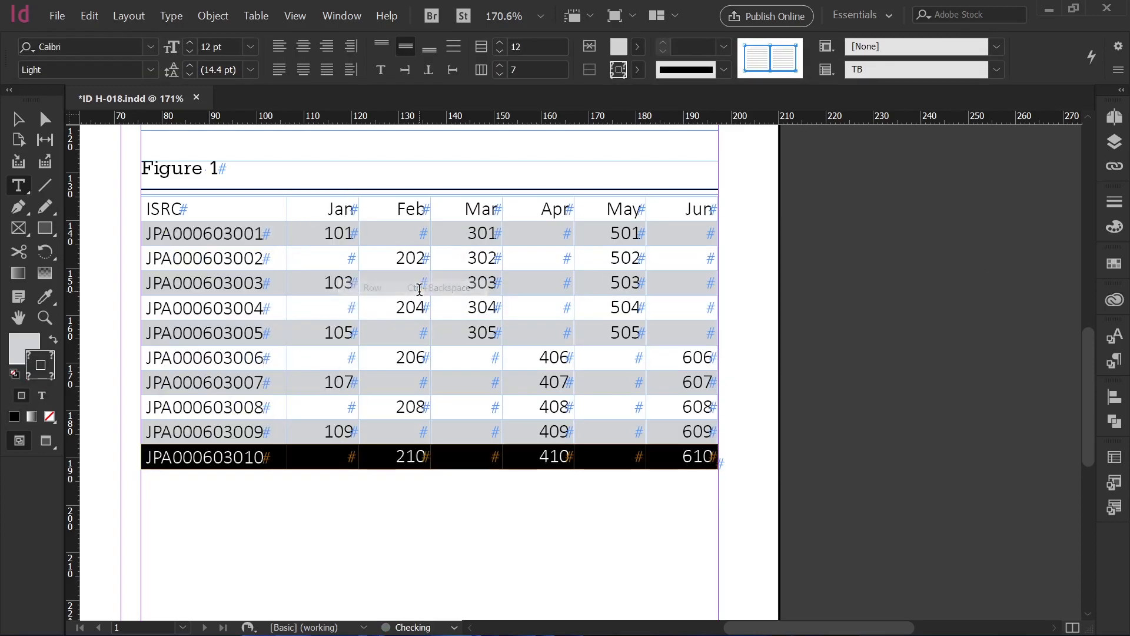
# - Convert the table's first row to a header row and preview the page without guides
pyautogui.click(132, 210)
pyautogui.rightClick(139, 211)
pyautogui.click(213, 355)
pyautogui.moveTo(270, 220); pyautogui.dragTo(270, 259)
pyautogui.click(801, 327)
pyautogui.press('w')
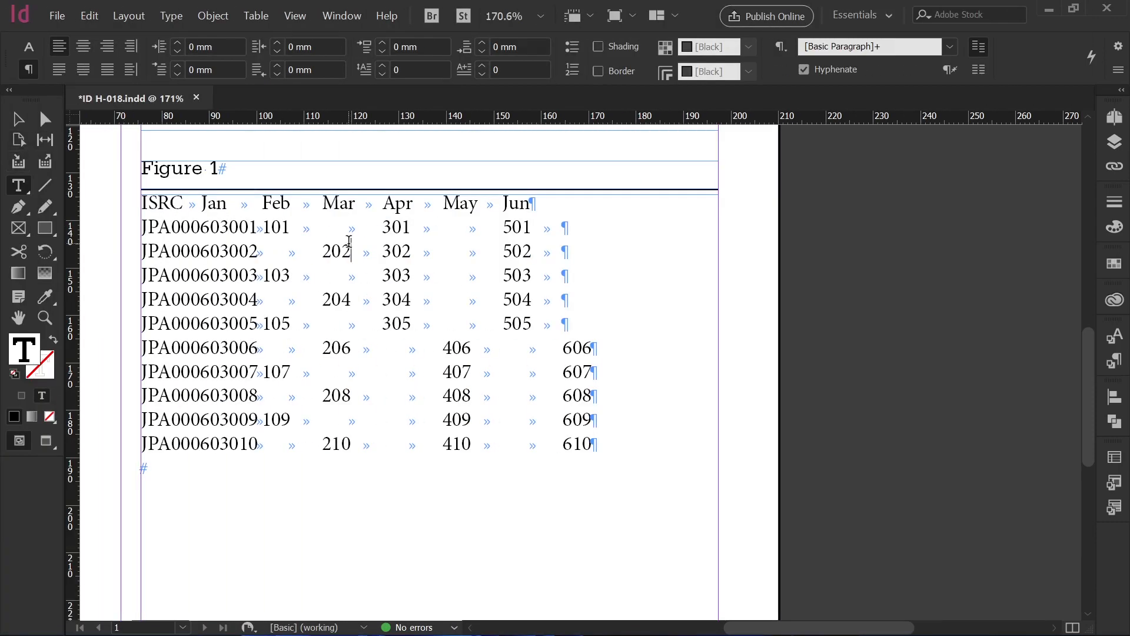
# - Set right-aligned tab stops on all pasted, unconverted rows, spaced about 15 mm apart from about 45 mm to 120 mm
pyautogui.hotkey('ctrl', 'shift', 't')
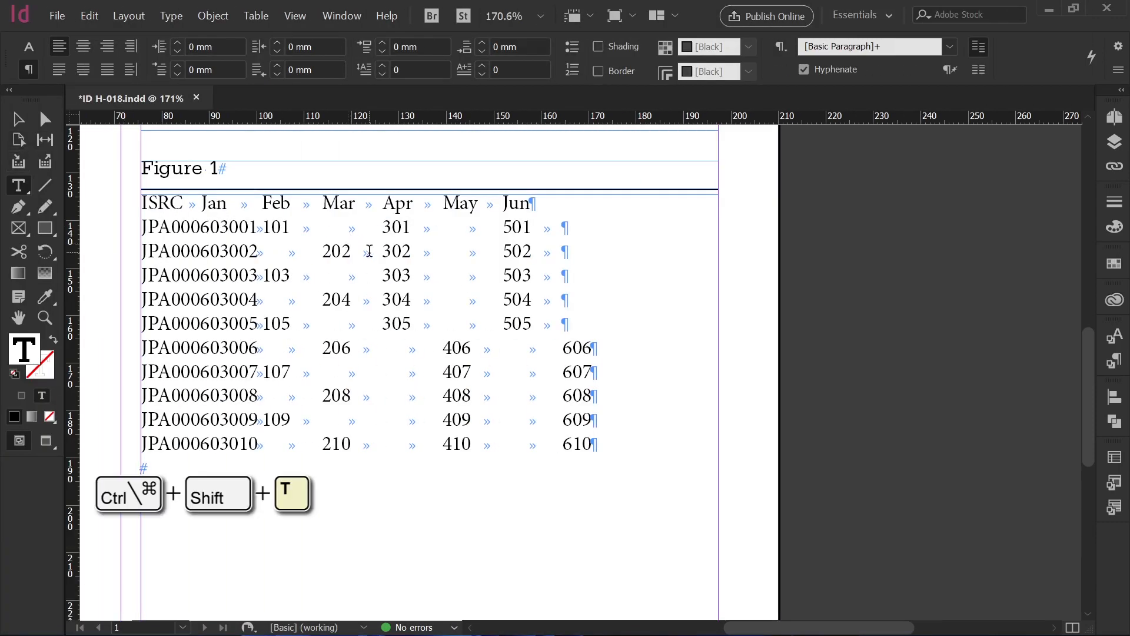
pyautogui.doubleClick(349, 210)
pyautogui.moveTo(350, 211); pyautogui.dragTo(369, 433)
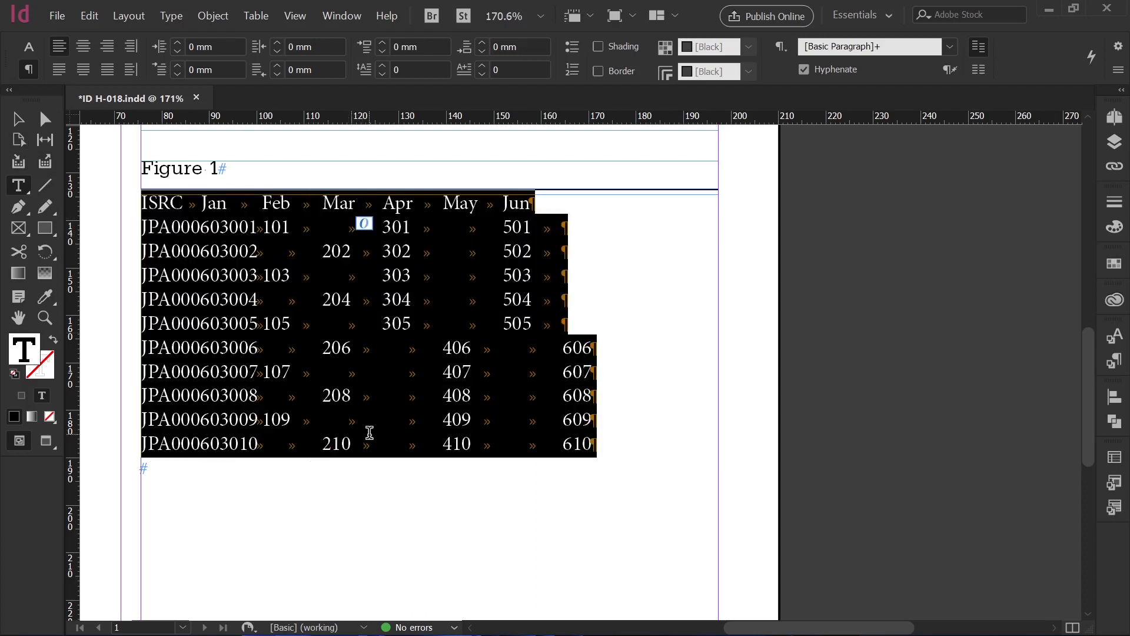
pyautogui.hotkey('ctrl', 'shift', 't')
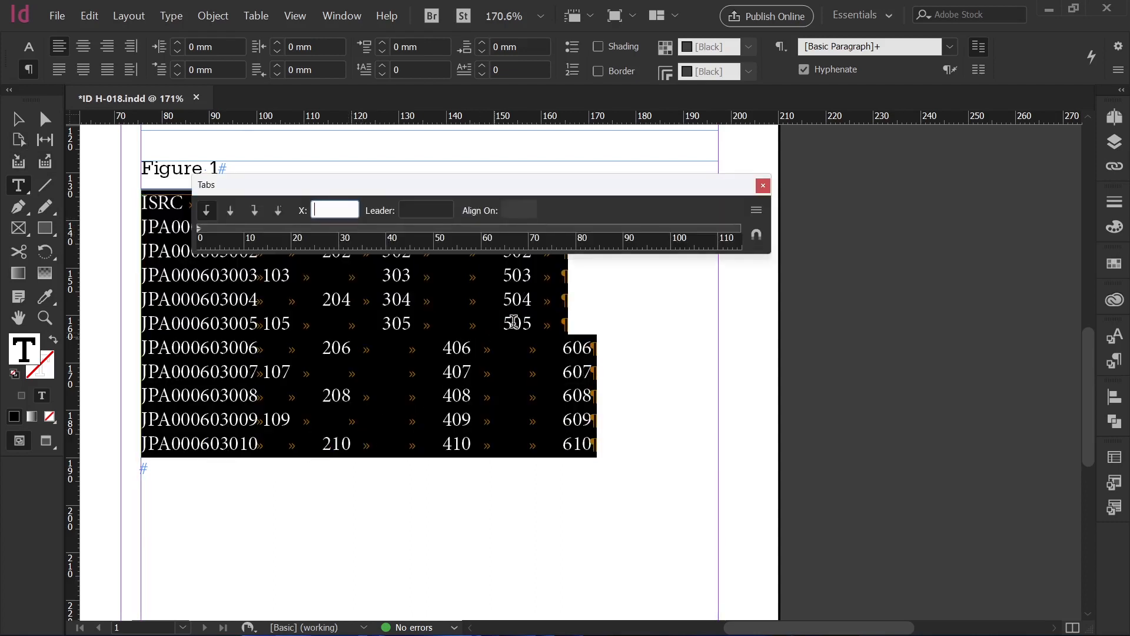
pyautogui.click(254, 213)
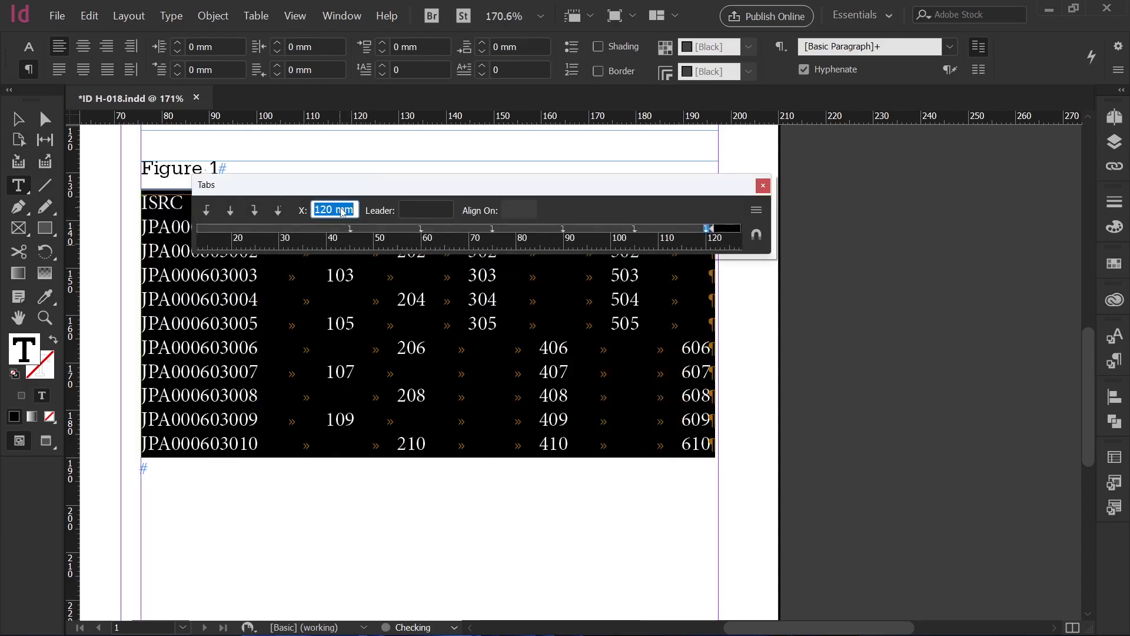
pyautogui.click(764, 186)
# - Add a paragraph rule below the ISRC heading line with a 2 mm offset and set the line's space after to 2 mm
pyautogui.click(405, 204)
pyautogui.tripleClick(247, 206)
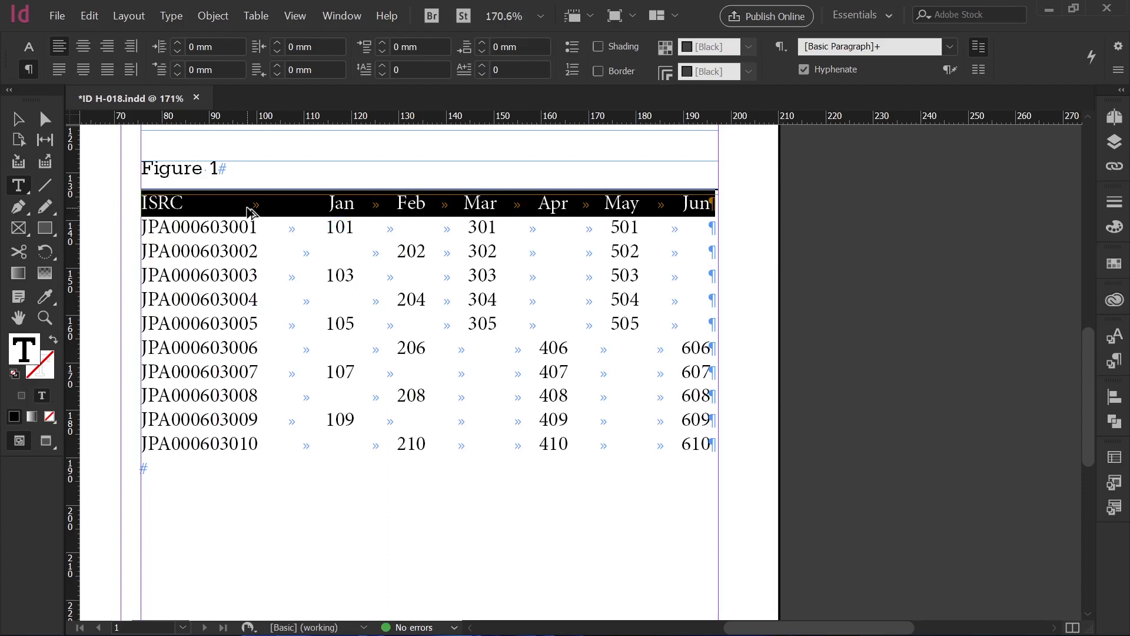
pyautogui.hotkey('ctrl', 'alt', 'j')
pyautogui.click(564, 205)
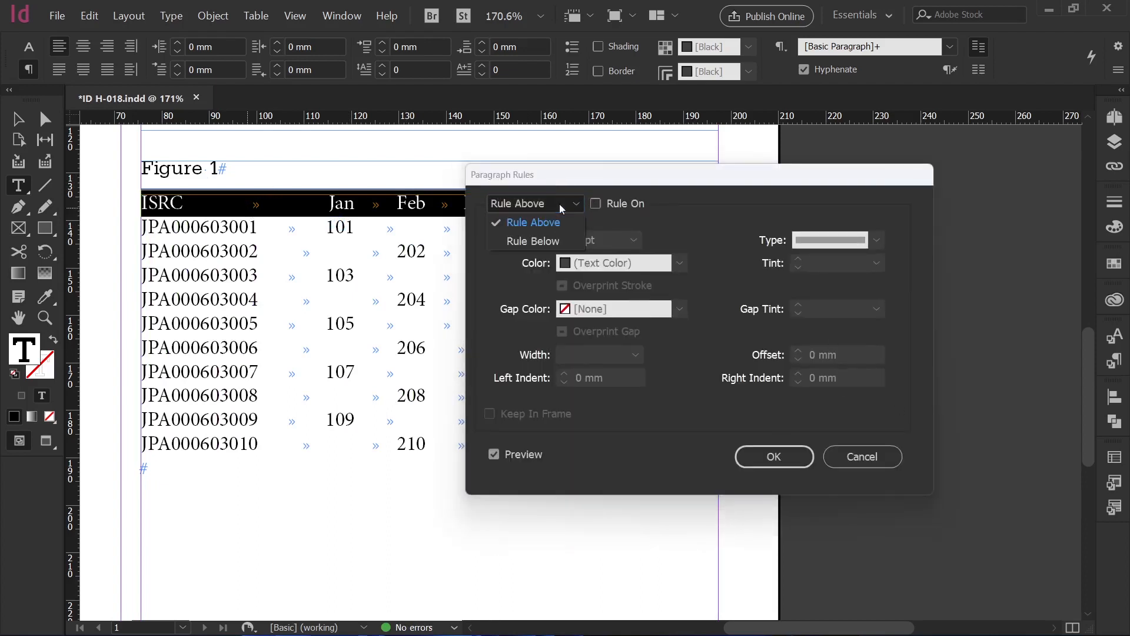
pyautogui.click(530, 240)
pyautogui.click(596, 203)
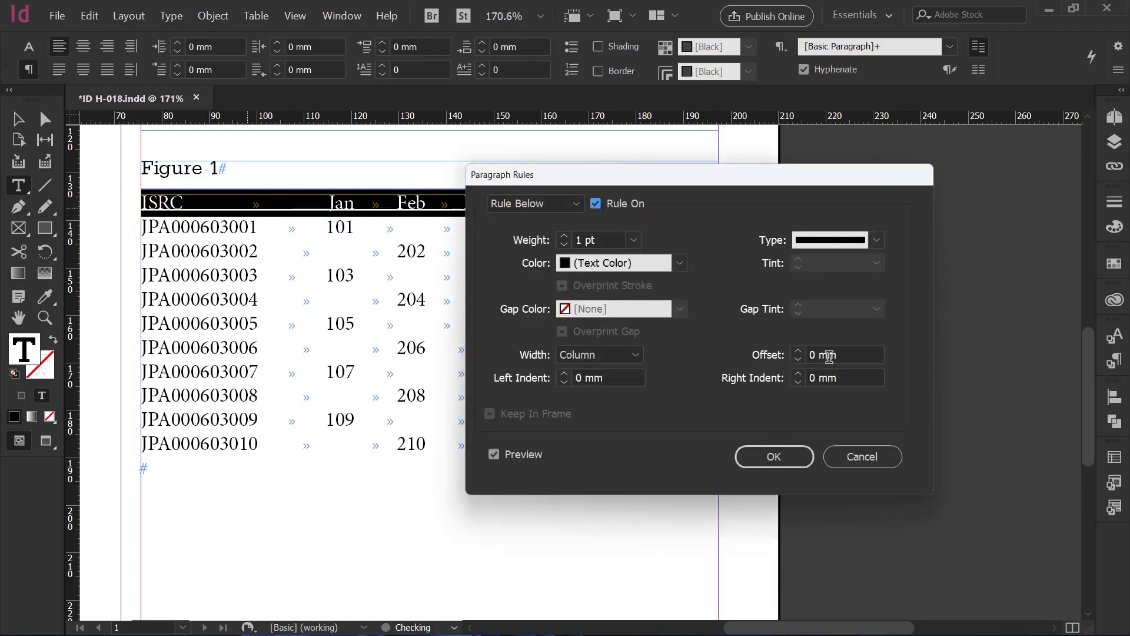
pyautogui.click(799, 351)
pyautogui.click(799, 351)
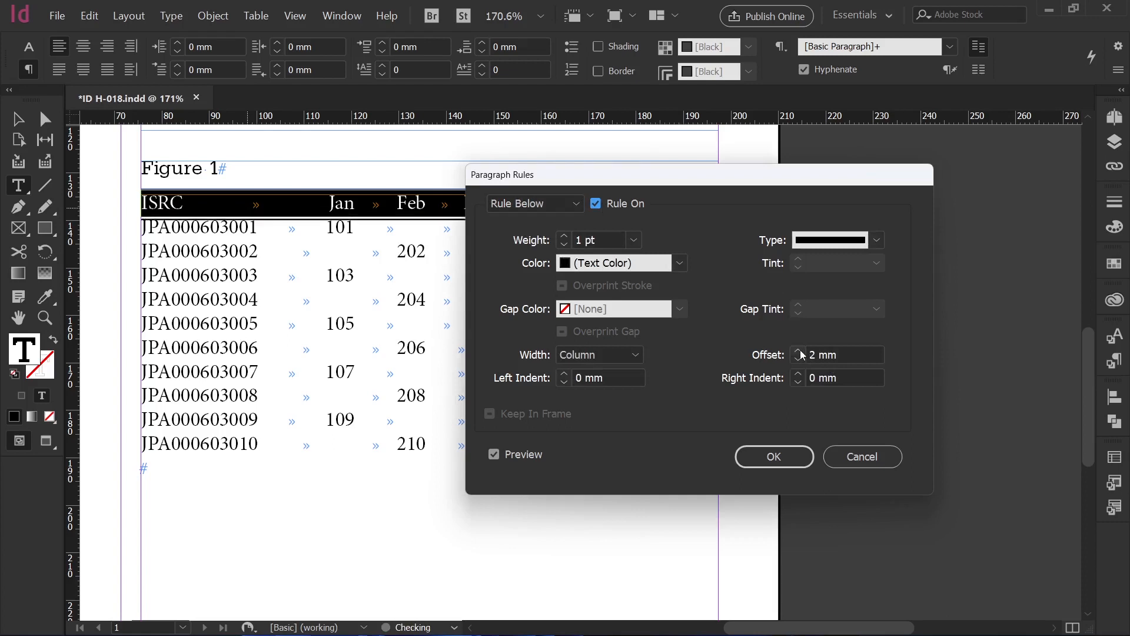
pyautogui.click(786, 460)
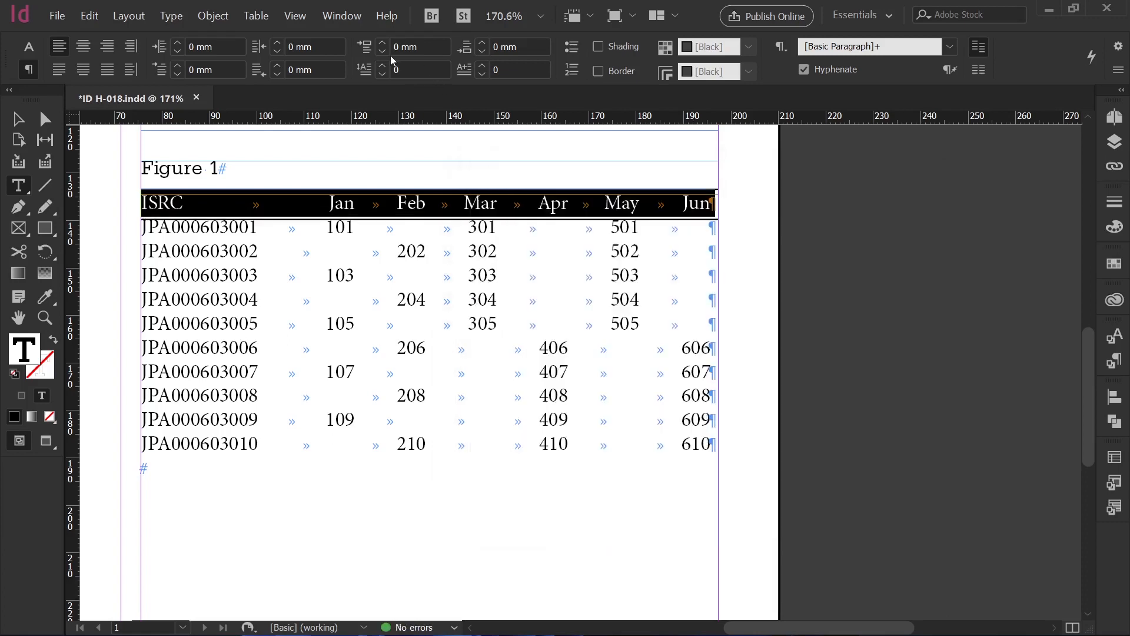
pyautogui.click(481, 44)
pyautogui.click(480, 44)
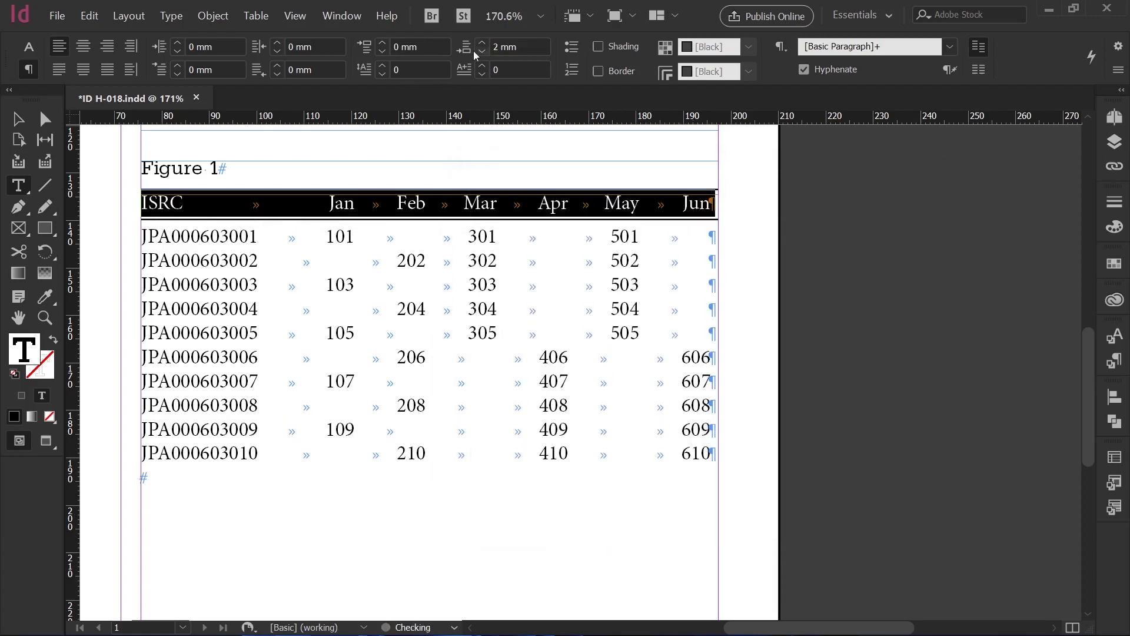
# - Add a 1 pt paragraph rule below the last data row with a 1 mm offset, and preview the page
pyautogui.click(309, 212)
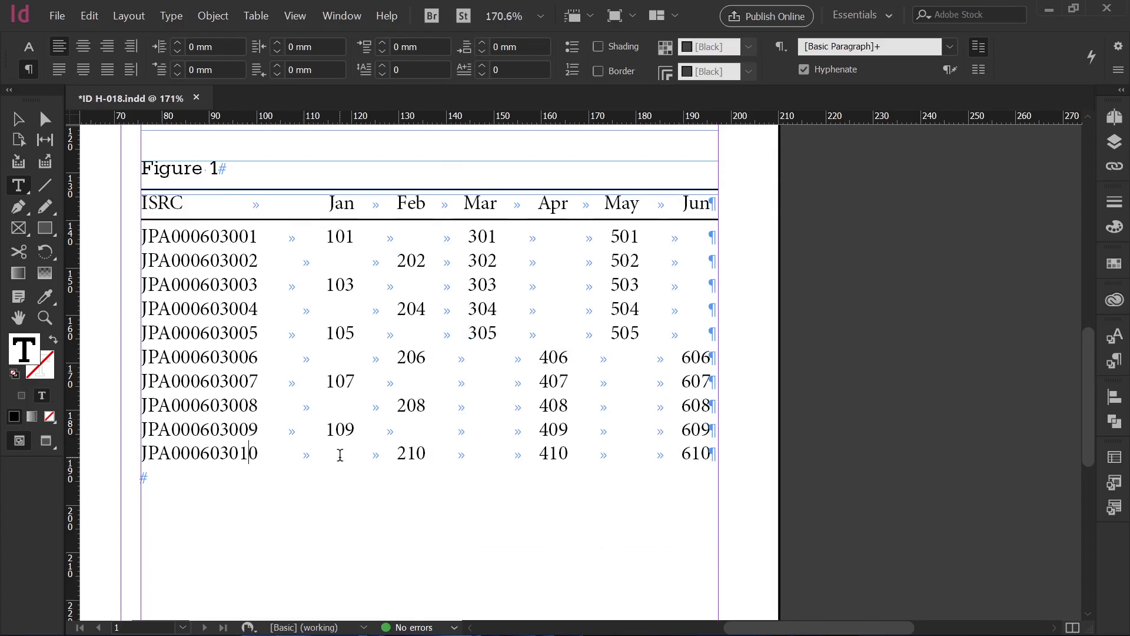
pyautogui.hotkey('ctrl', 'alt', 'j')
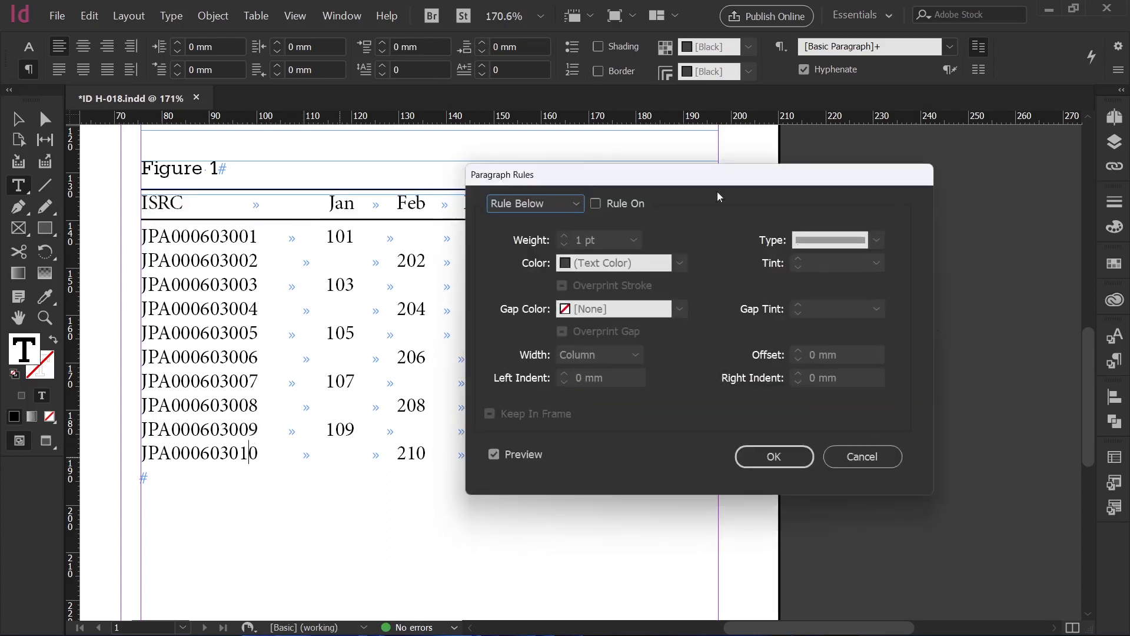
pyautogui.click(546, 199)
pyautogui.click(537, 242)
pyautogui.click(597, 204)
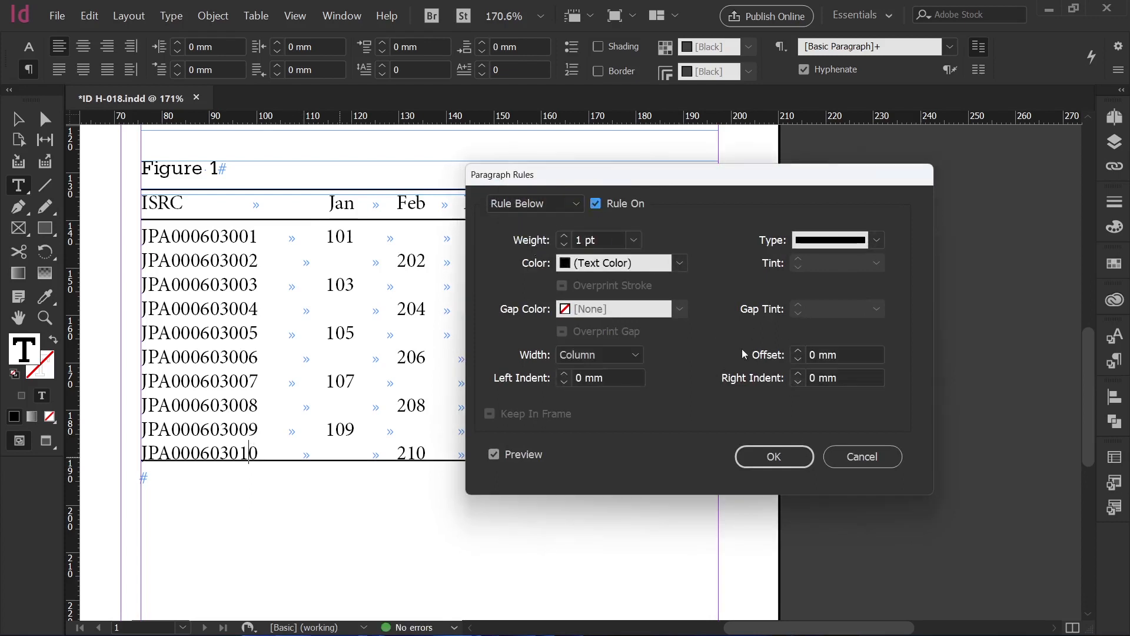
pyautogui.click(799, 351)
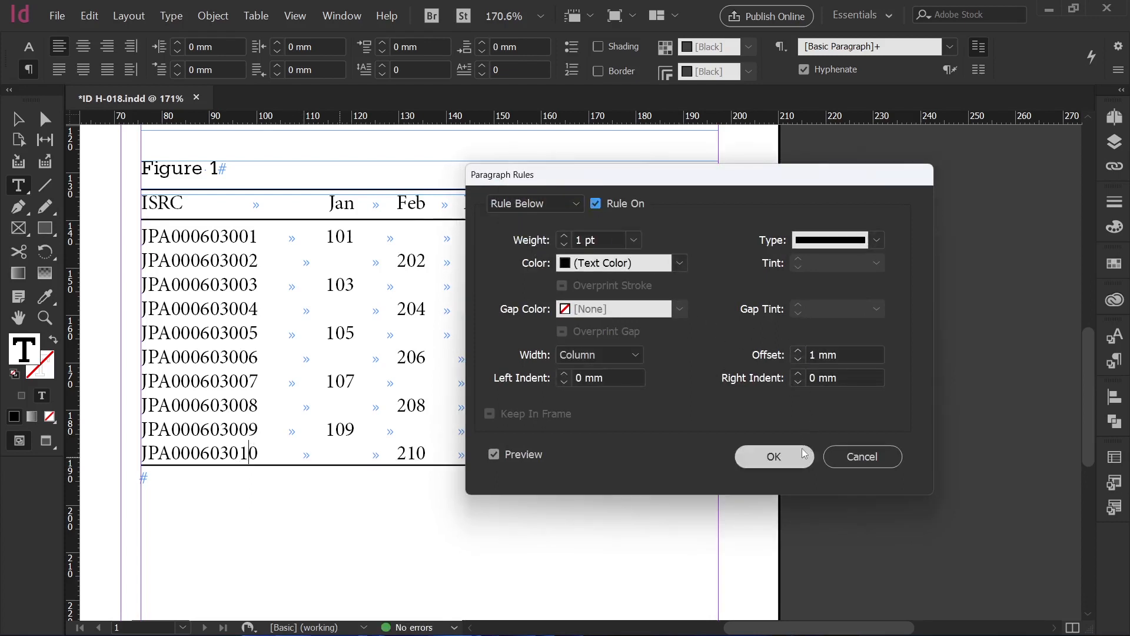
pyautogui.click(798, 454)
pyautogui.click(16, 120)
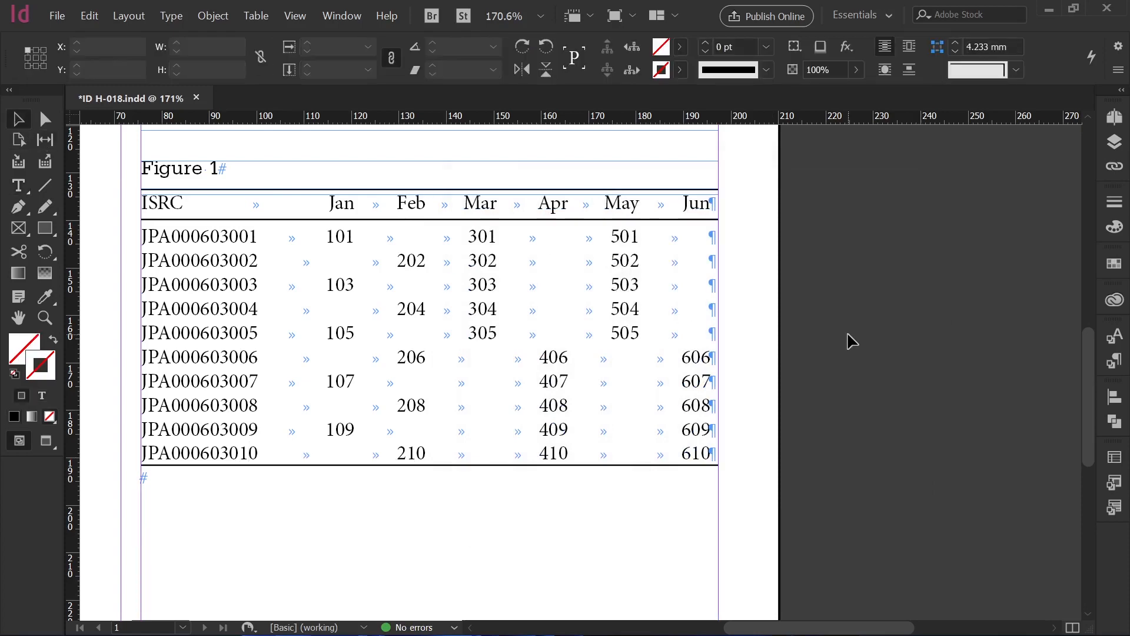
pyautogui.keyDown('alt'); pyautogui.click(563, 330); pyautogui.keyUp('alt')
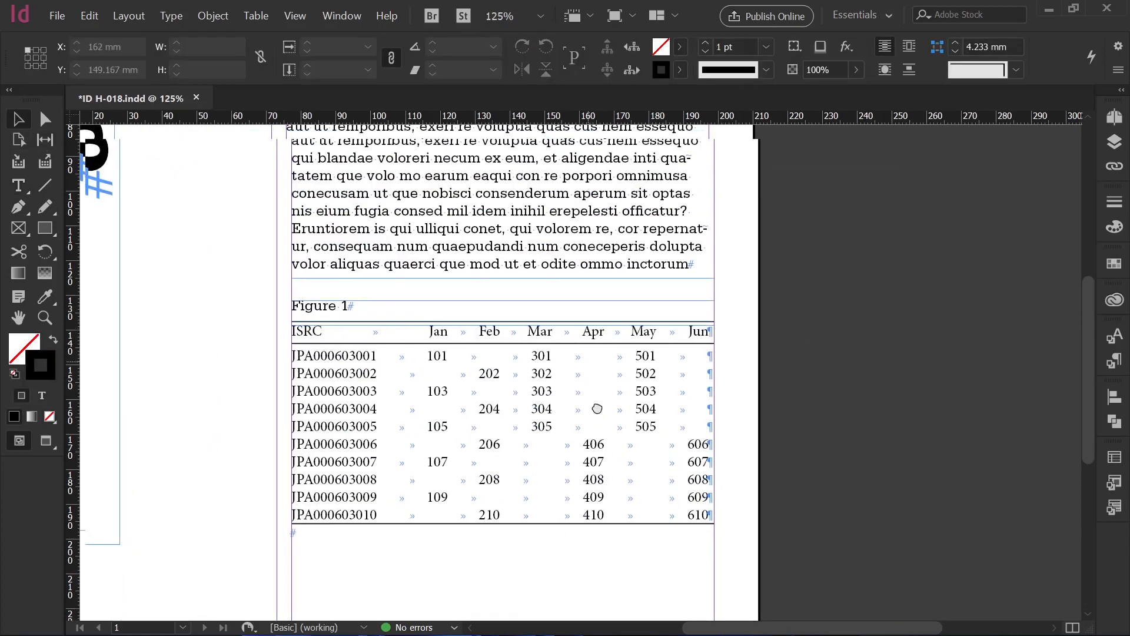
pyautogui.press('w')
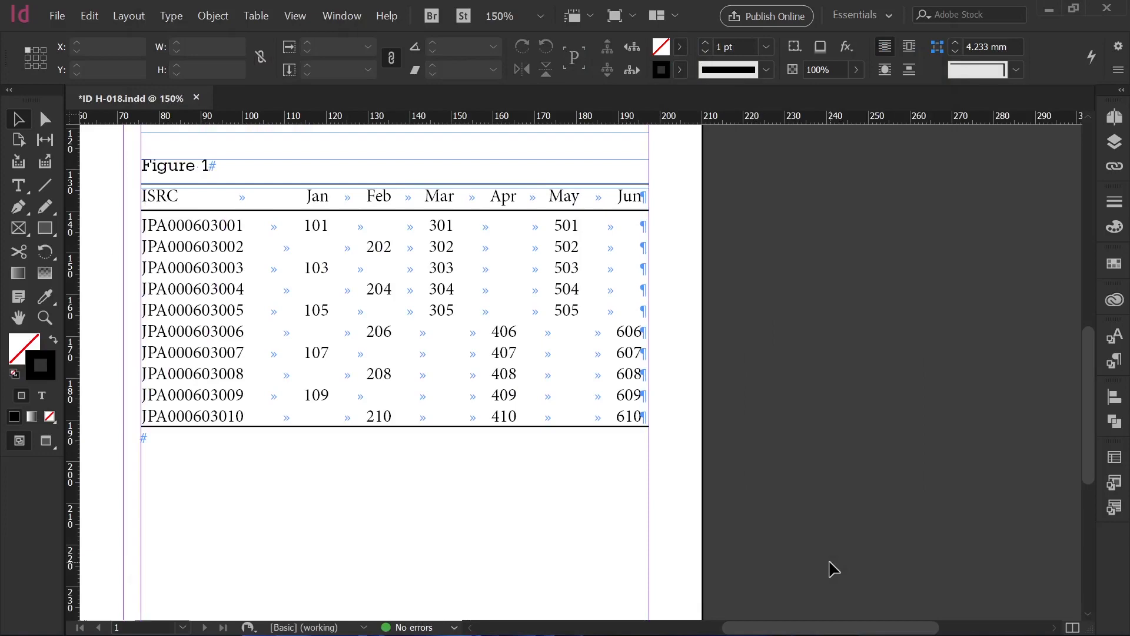
# - Replace all the tabbed text in the frame under Figure 1 with the placed ID H-018 workbook
pyautogui.doubleClick(452, 493)
pyautogui.hotkey('ctrl', 'a')
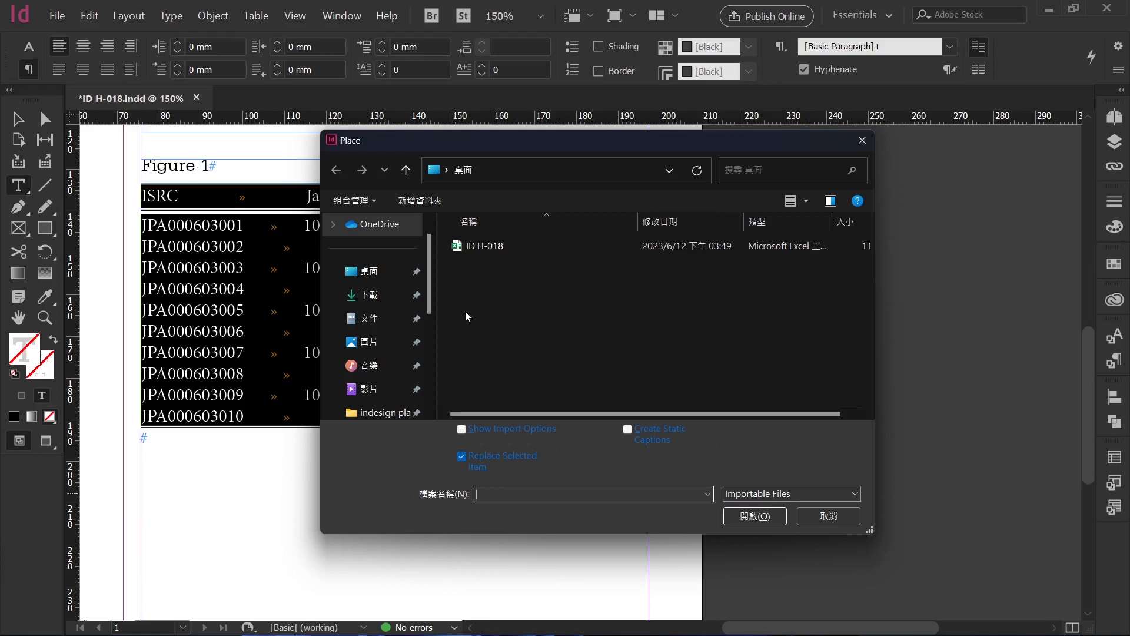
pyautogui.click(476, 249)
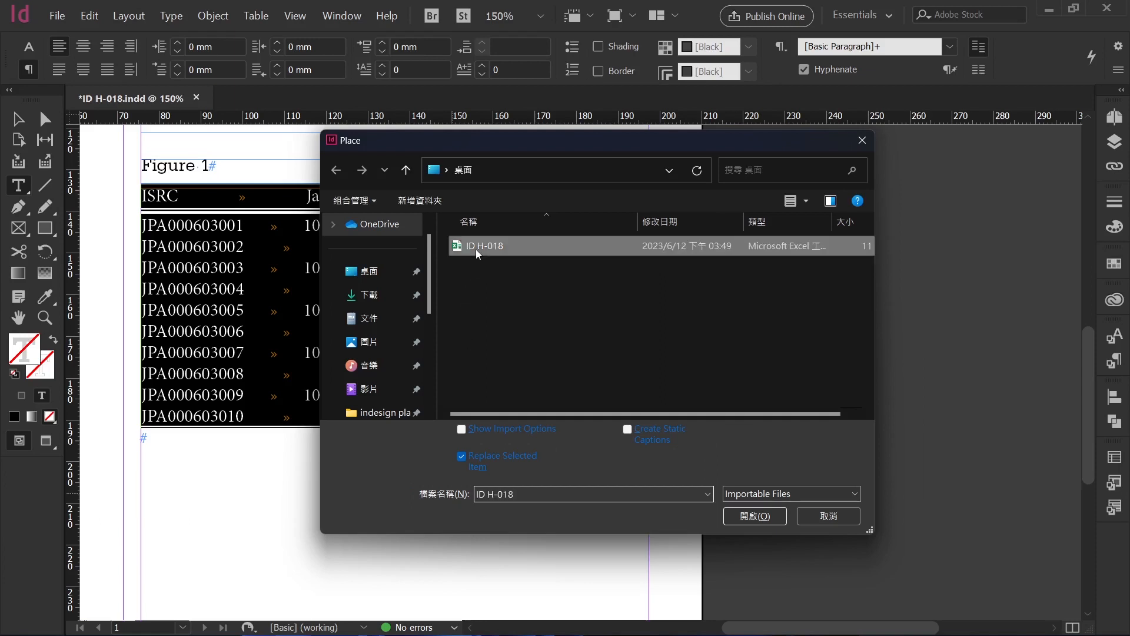
pyautogui.click(755, 516)
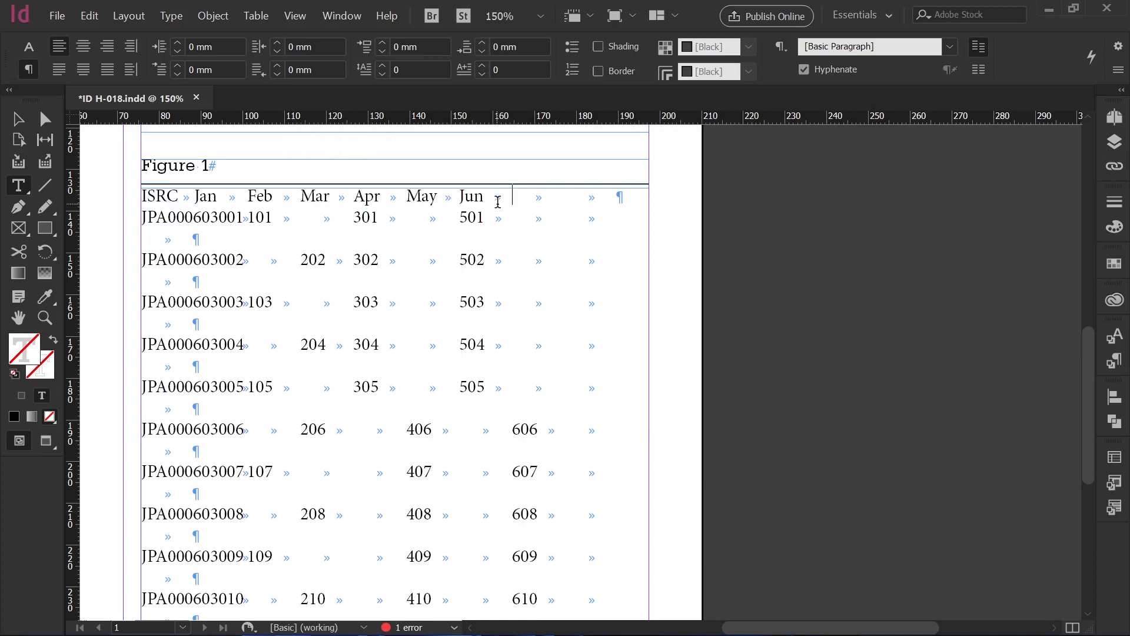
# - Inspect the placed rows for surplus tabs and empty lines, and check the document's links
pyautogui.moveTo(507, 202); pyautogui.dragTo(610, 201)
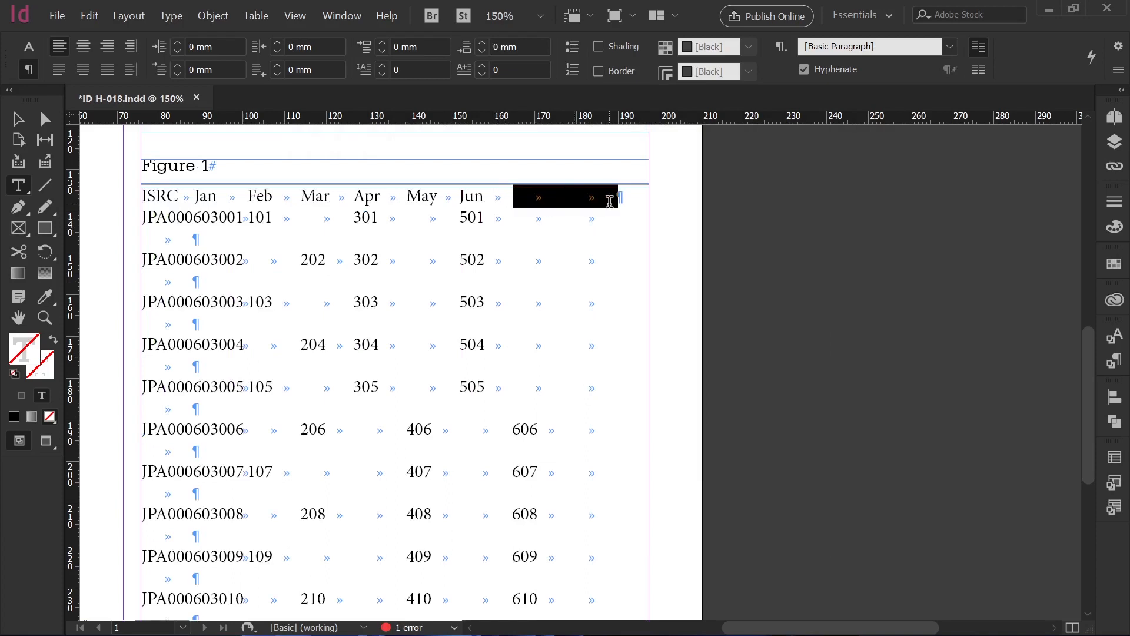
pyautogui.click(591, 253)
pyautogui.click(1115, 167)
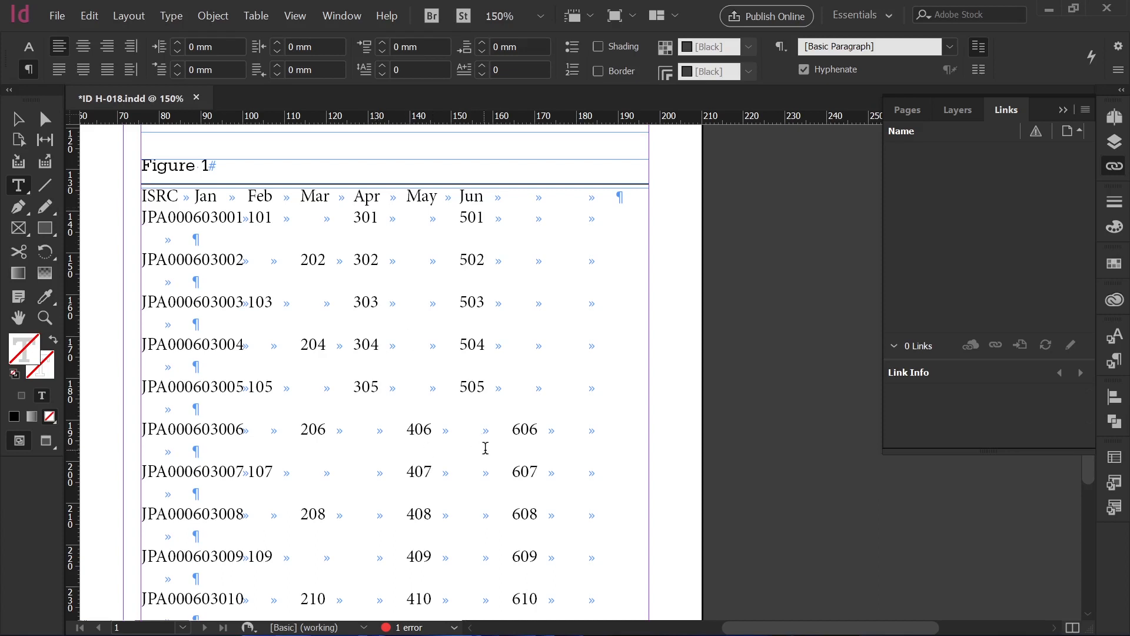
pyautogui.click(1064, 112)
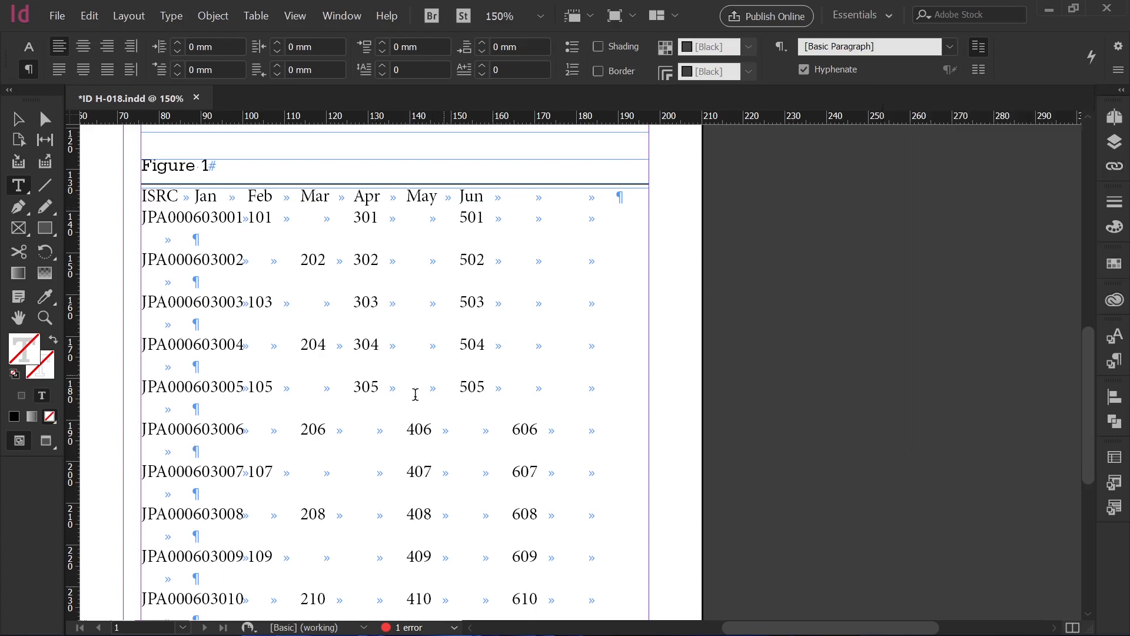
pyautogui.scroll(-5, 415, 399)
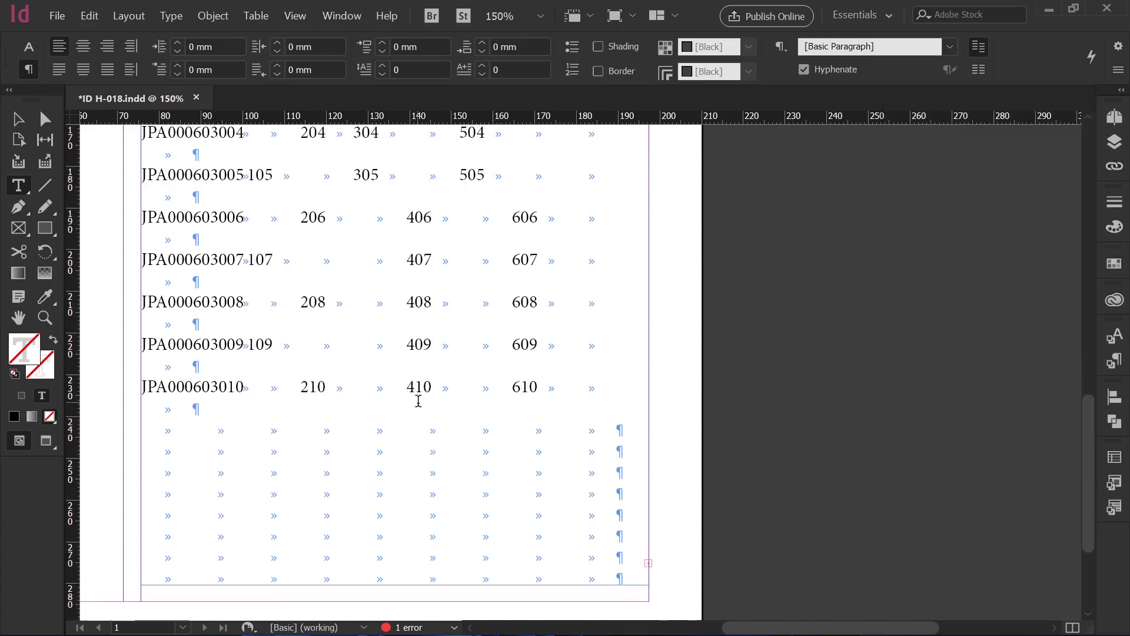
pyautogui.scroll(5, 418, 401)
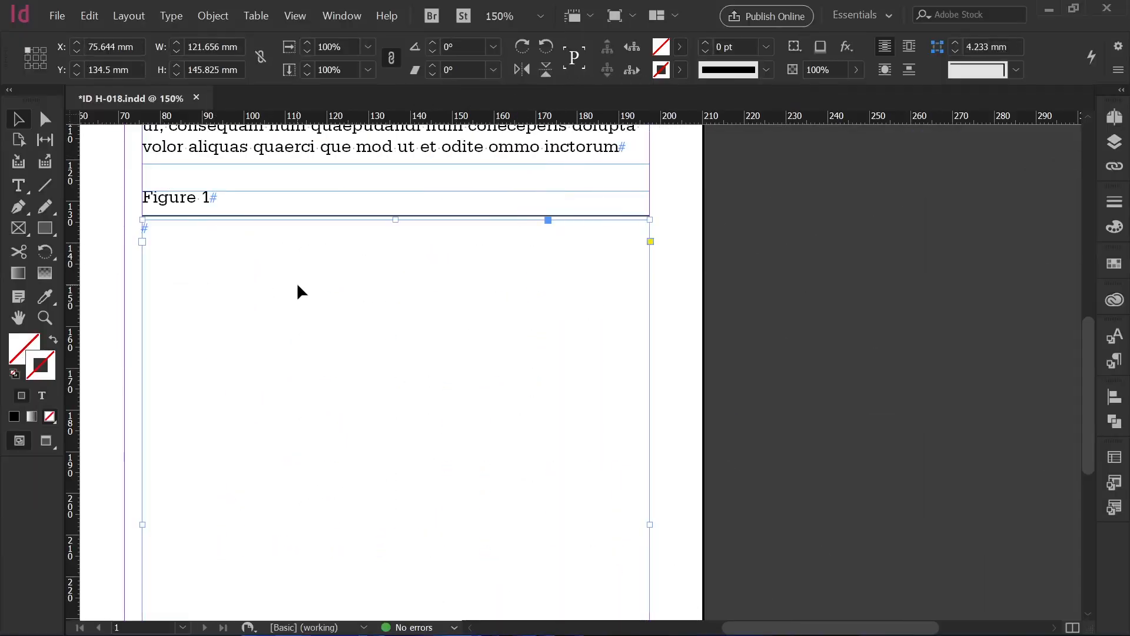
# - Enable Create Links When Placing Text and Spreadsheet Files in the File Handling preferences
pyautogui.hotkey('ctrl', 'k')
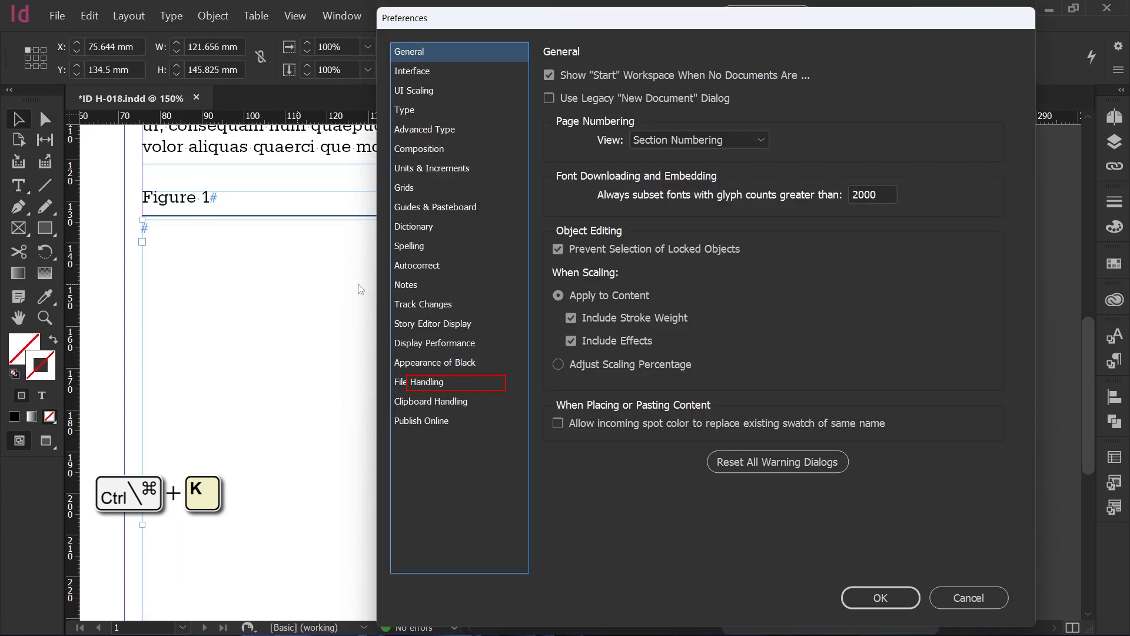
pyautogui.click(444, 383)
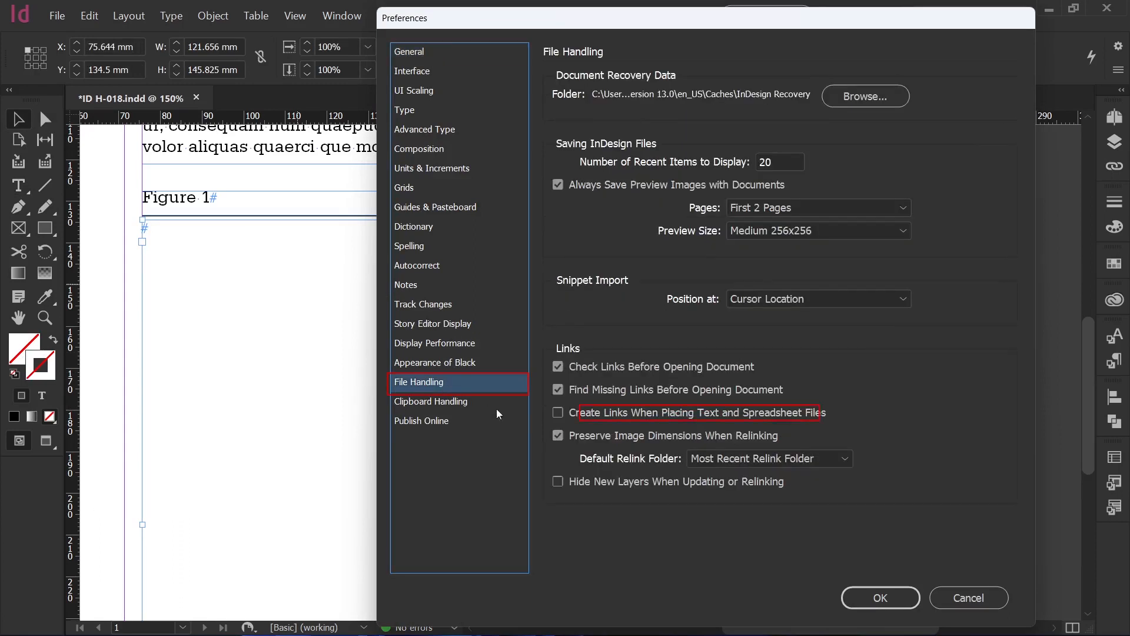
pyautogui.click(578, 419)
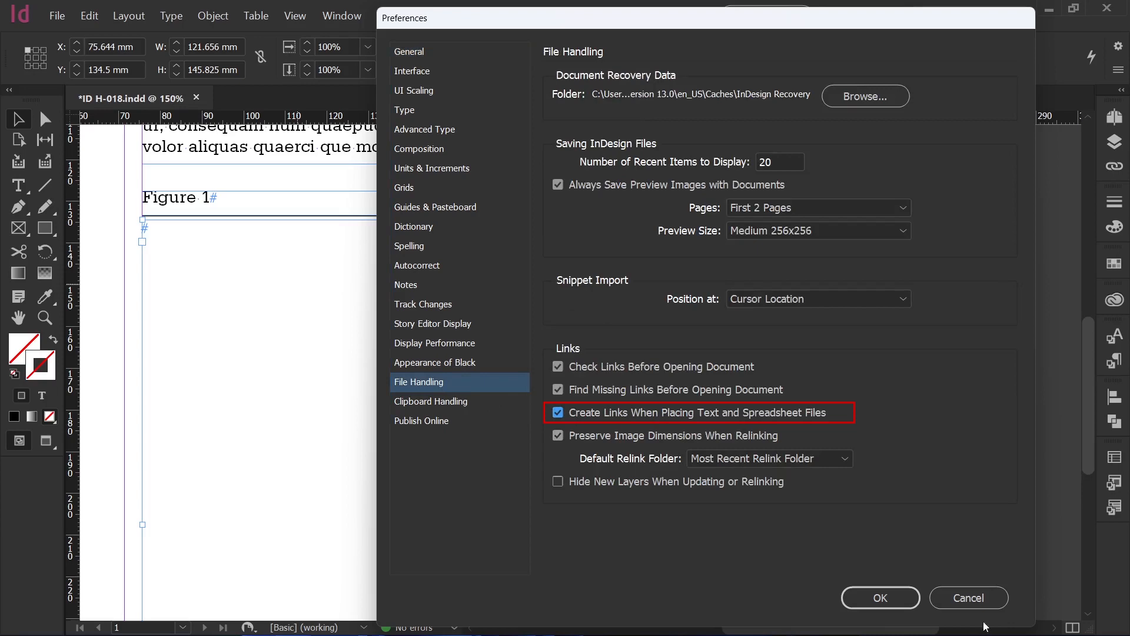
pyautogui.click(889, 598)
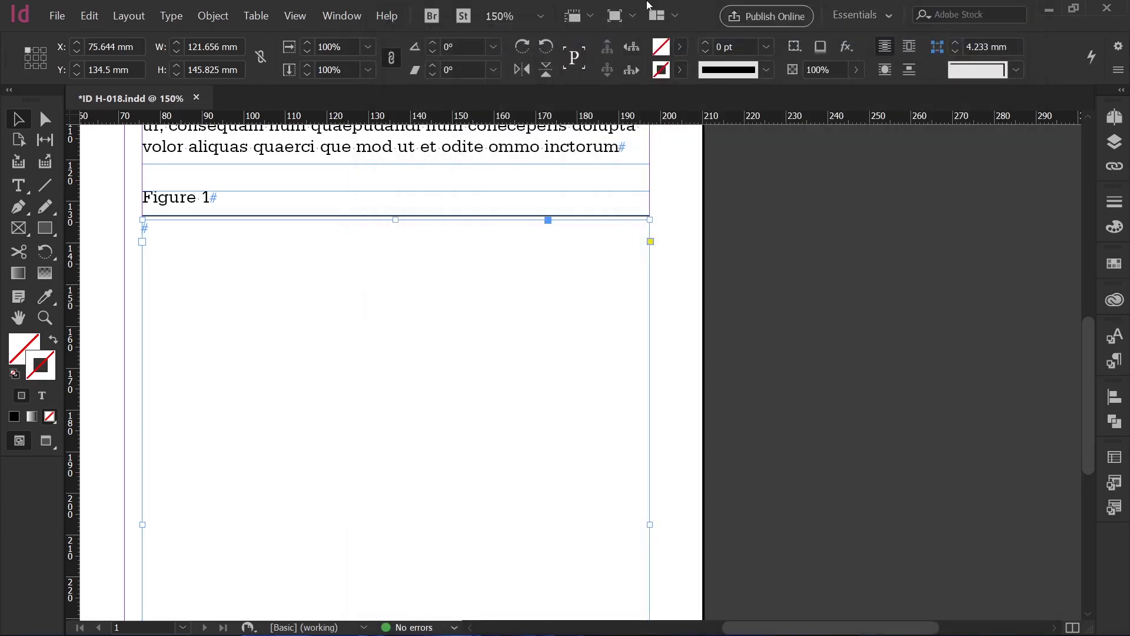
# - Start placing the ID H-018 workbook in the empty frame under Figure 1 with import options shown
pyautogui.doubleClick(411, 246)
pyautogui.hotkey('ctrl', 'd')
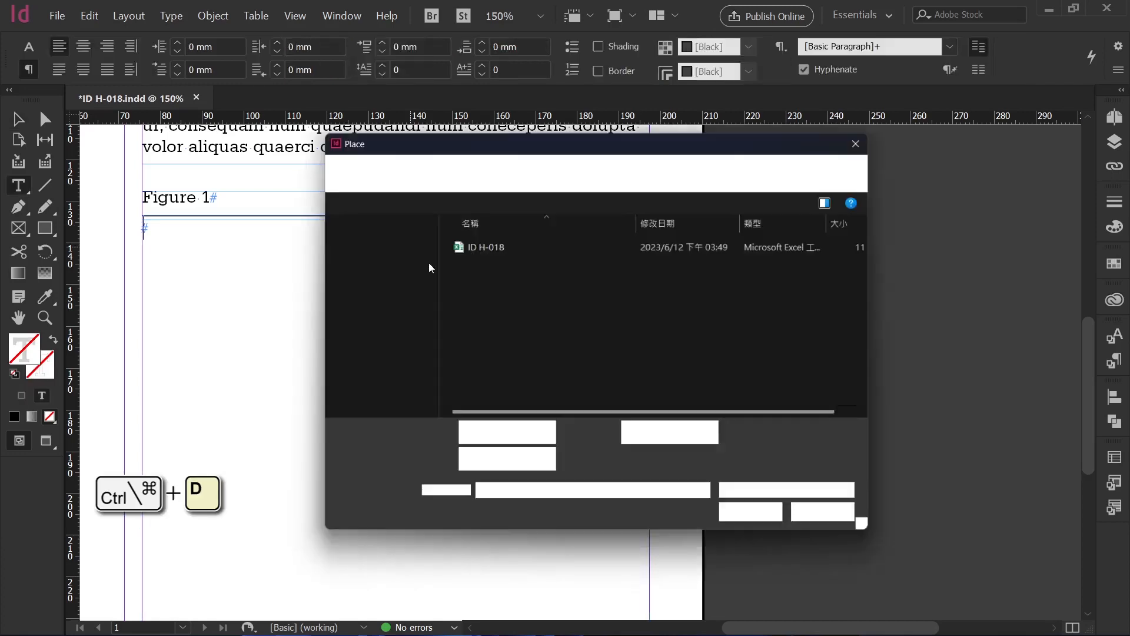
pyautogui.click(487, 428)
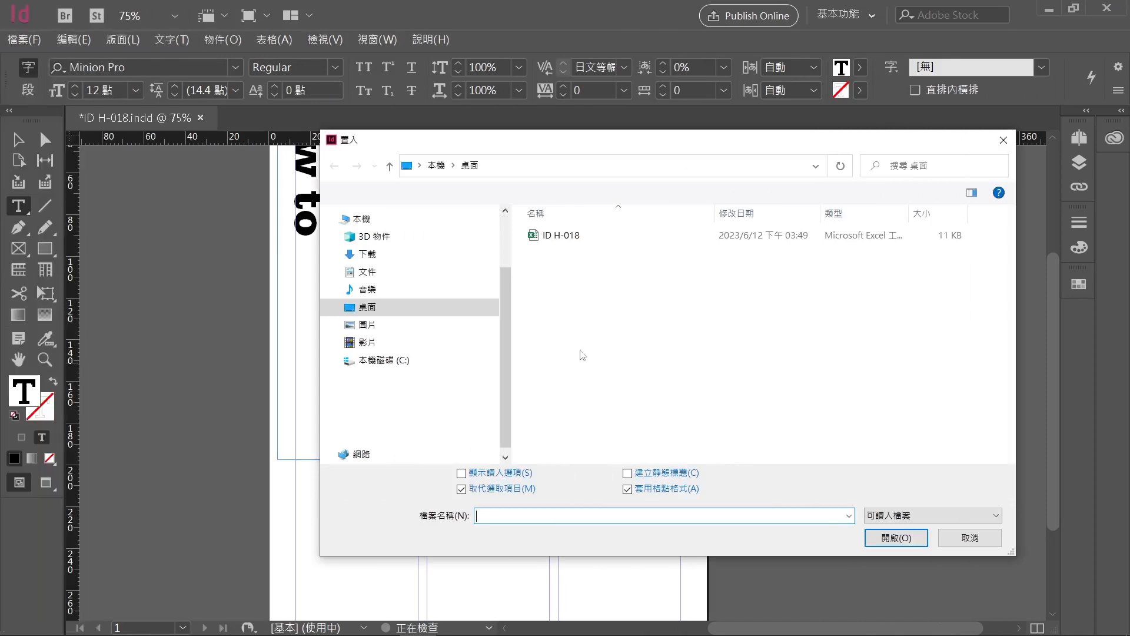
pyautogui.click(558, 238)
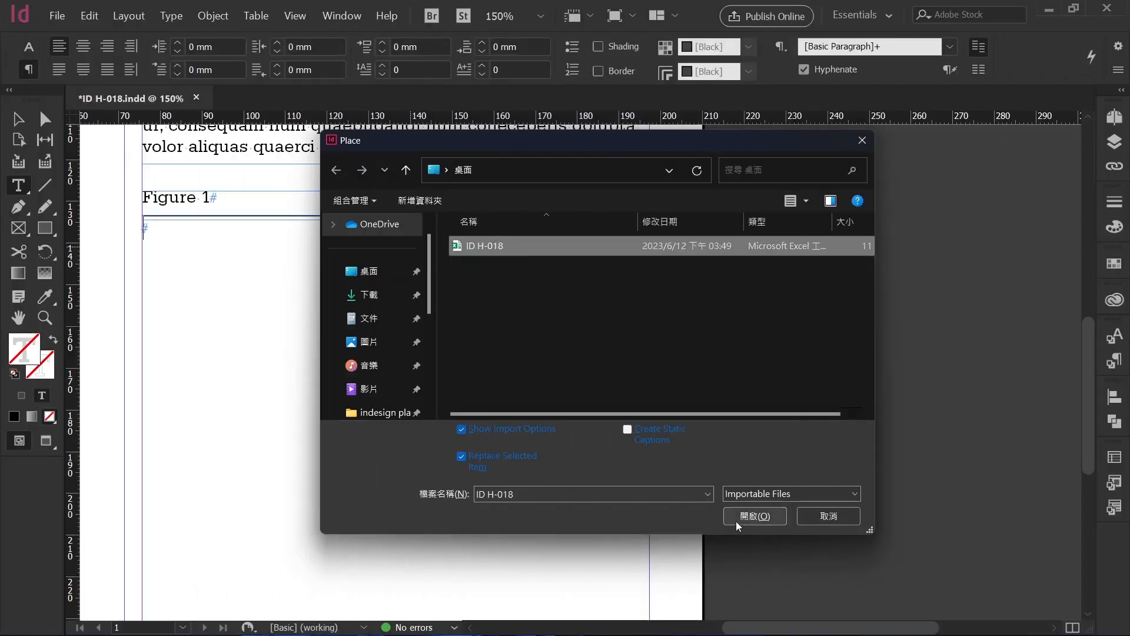
pyautogui.click(736, 520)
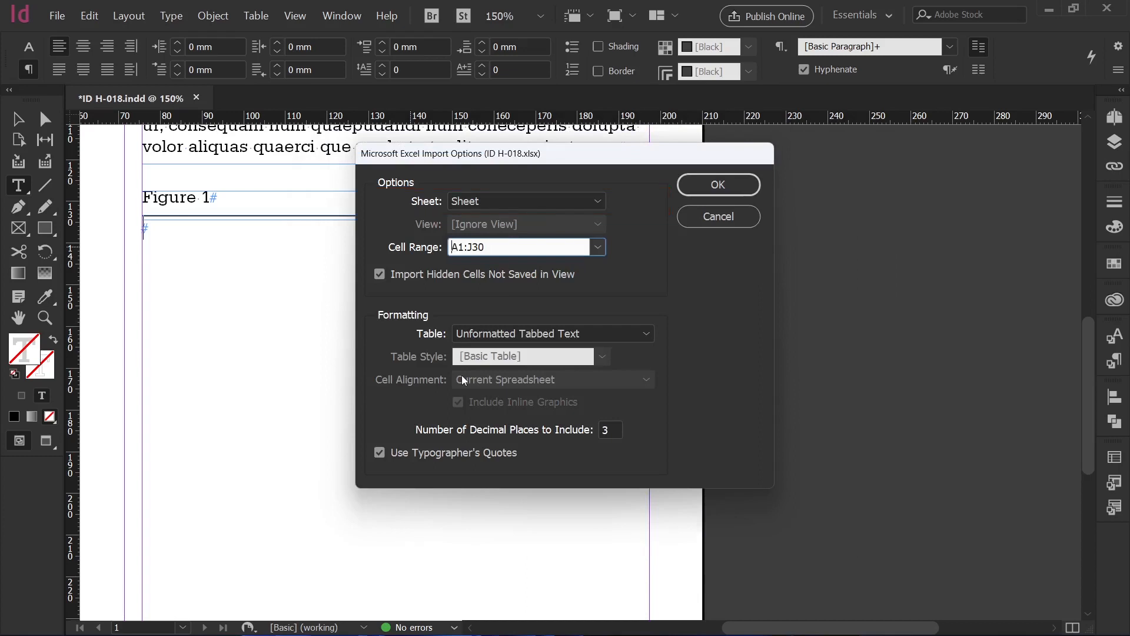
# - Check the extent of the data in the Excel sheet and set the import cell range to A1:G11
pyautogui.click(528, 200)
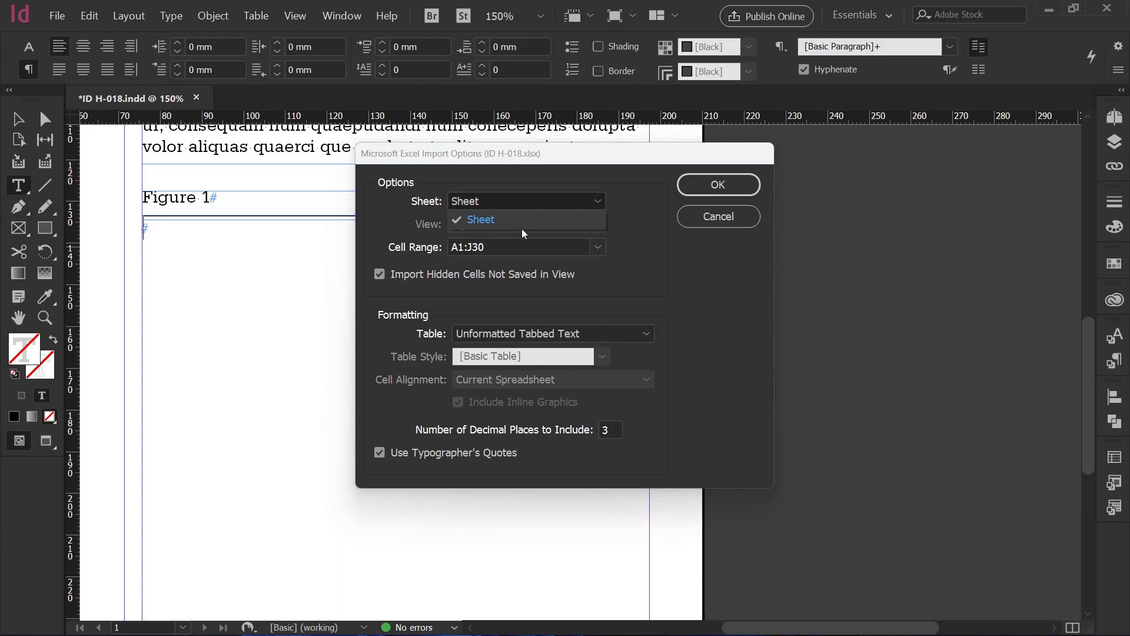
pyautogui.click(523, 204)
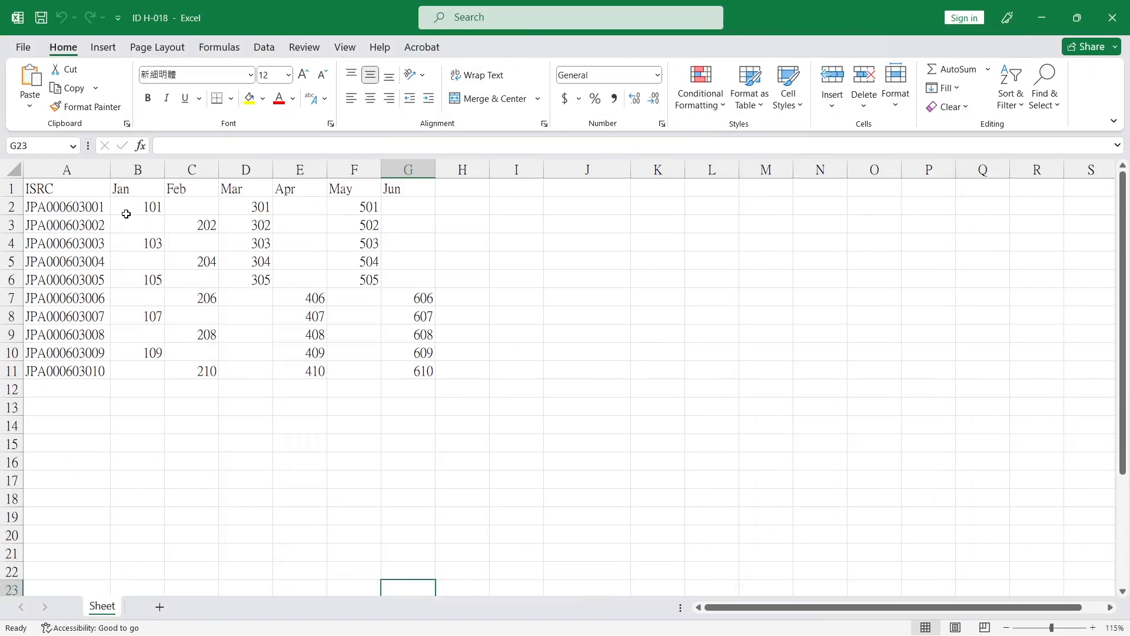
pyautogui.click(49, 187)
pyautogui.moveTo(49, 187); pyautogui.dragTo(401, 371)
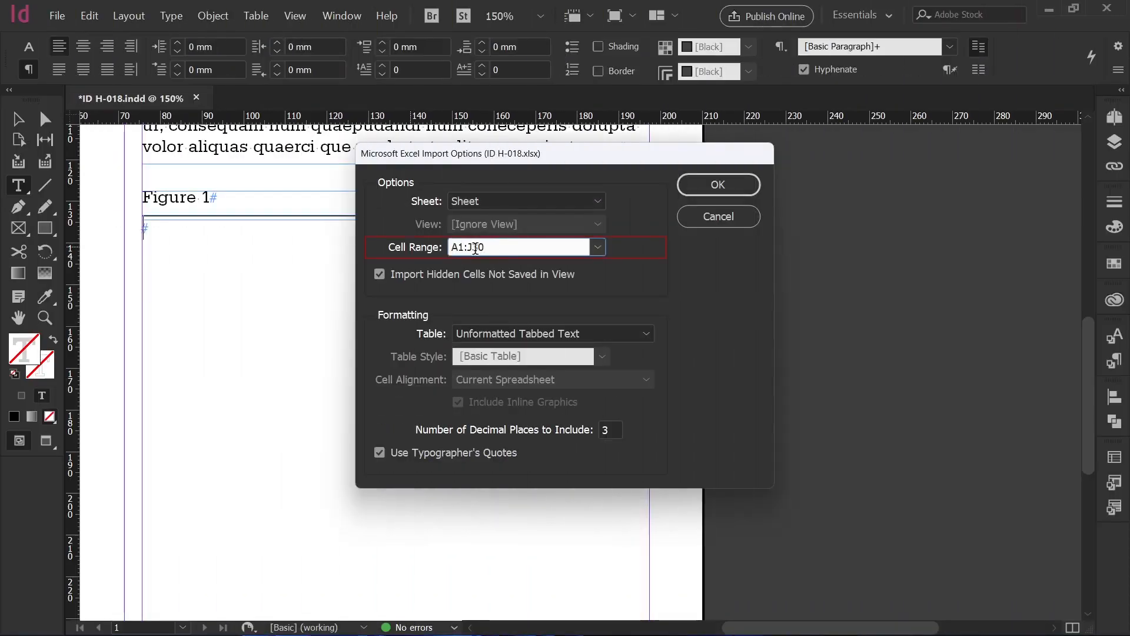
pyautogui.moveTo(471, 247); pyautogui.dragTo(501, 247)
pyautogui.write('G11')
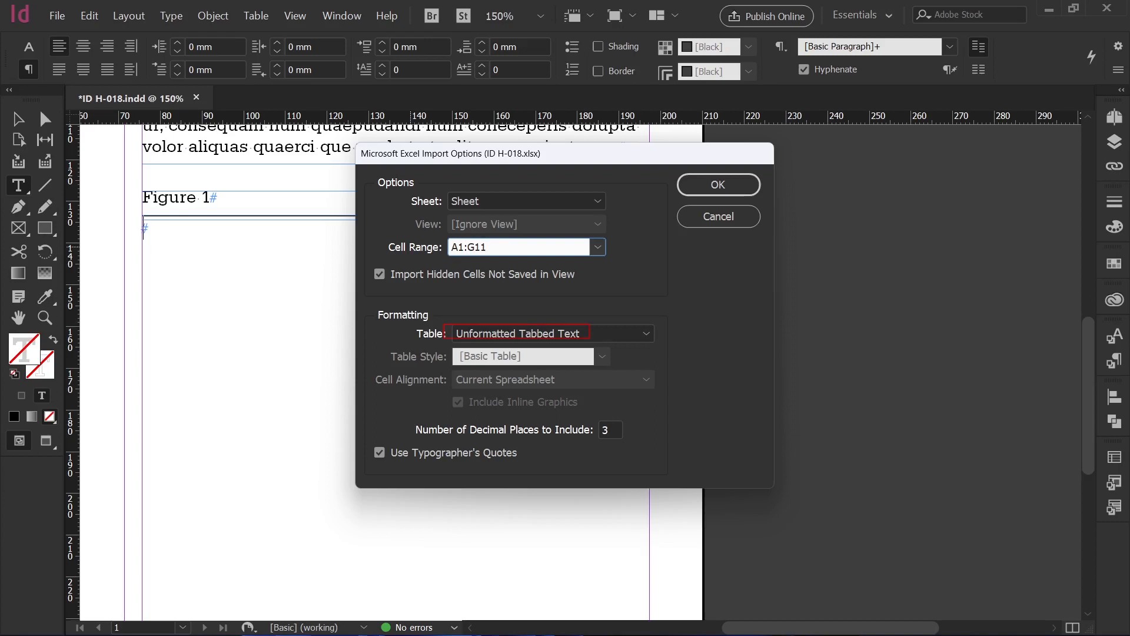
# - Import the cell range as an Unformatted Table with the TB table style
pyautogui.click(560, 334)
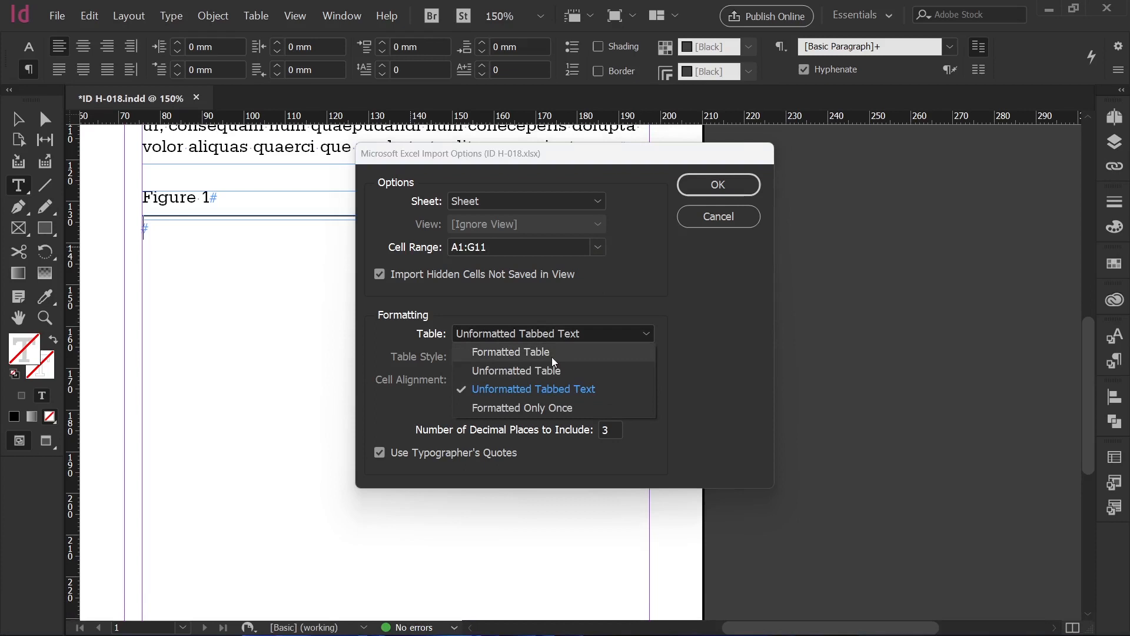
pyautogui.click(552, 357)
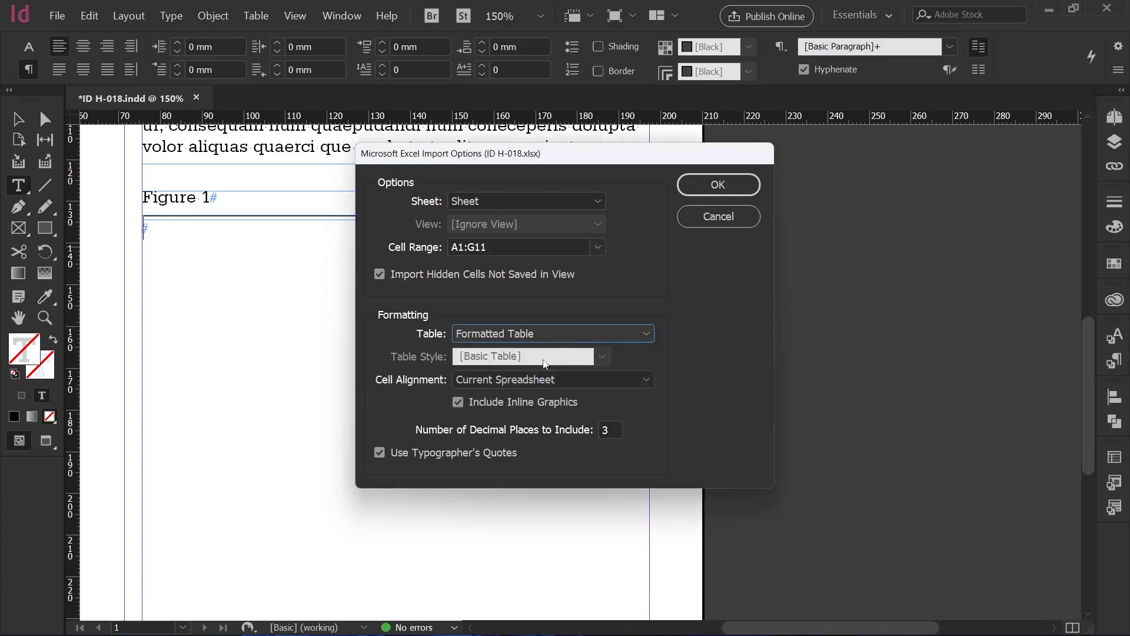
pyautogui.click(537, 336)
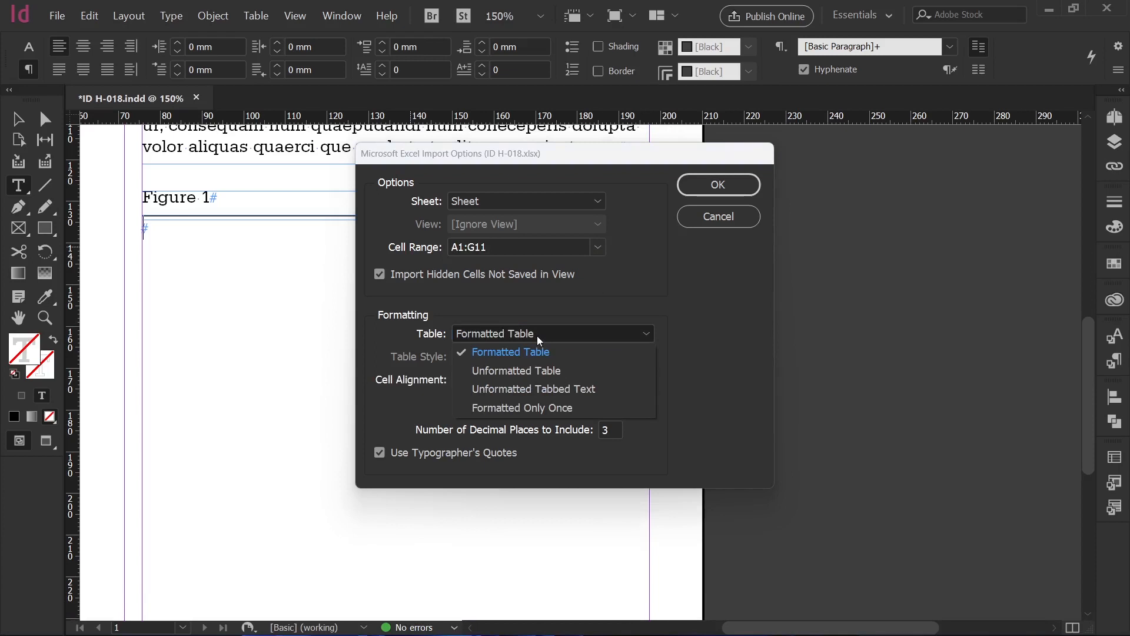
pyautogui.click(527, 364)
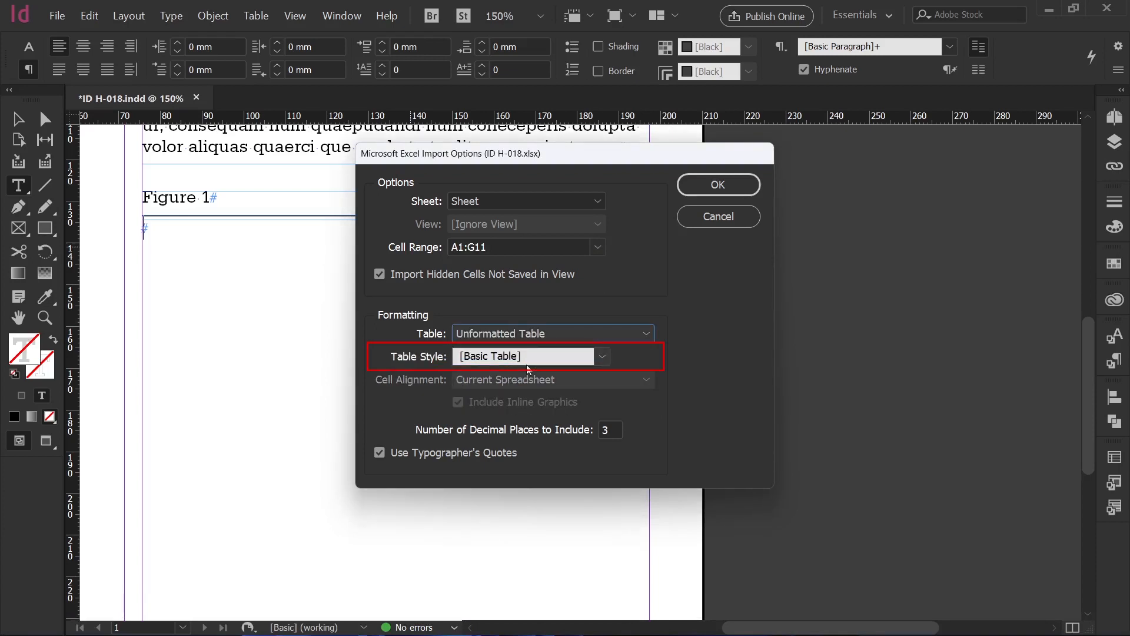
pyautogui.click(526, 358)
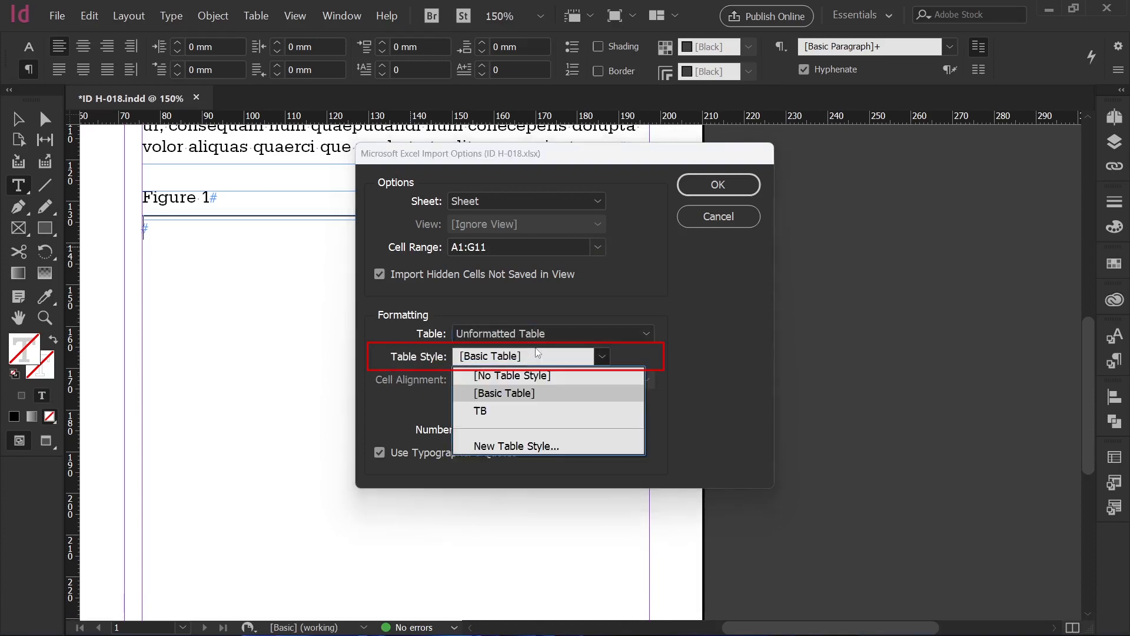
pyautogui.click(512, 412)
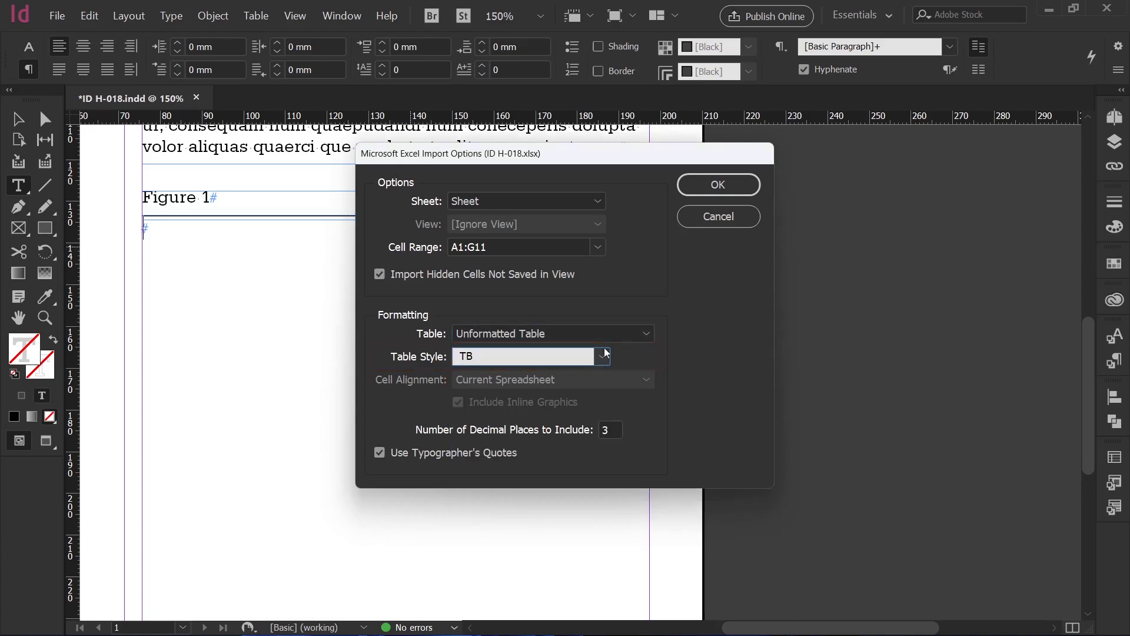
pyautogui.click(719, 186)
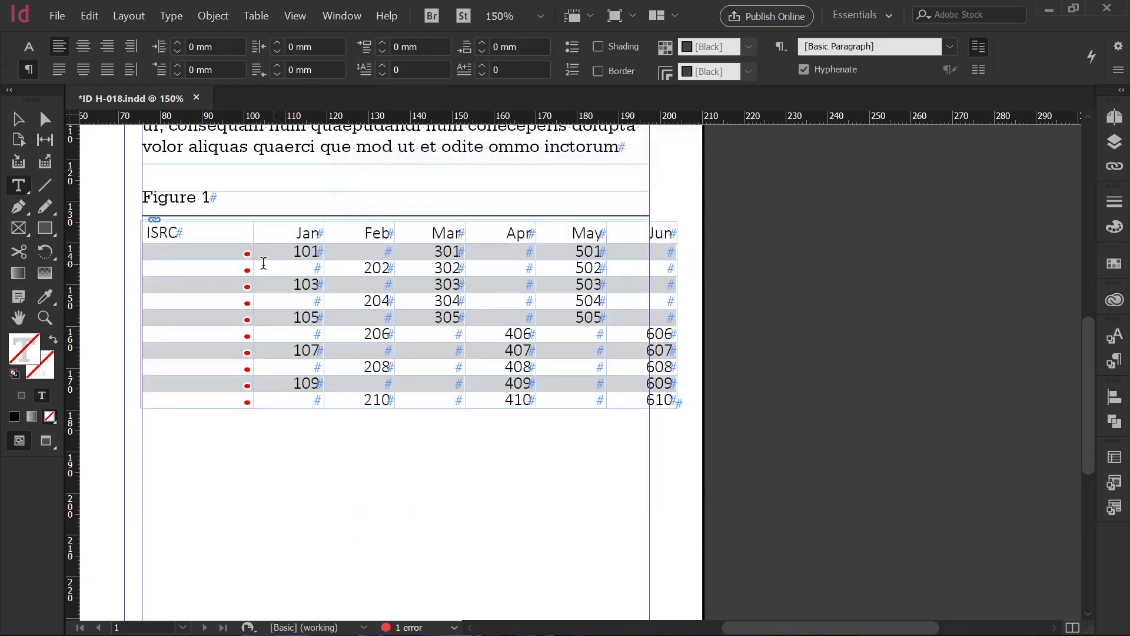
# - Widen the ISRC column, narrow the May column so the table fits the frame, and distribute the Jan to Jun columns evenly
pyautogui.moveTo(259, 265); pyautogui.dragTo(278, 265)
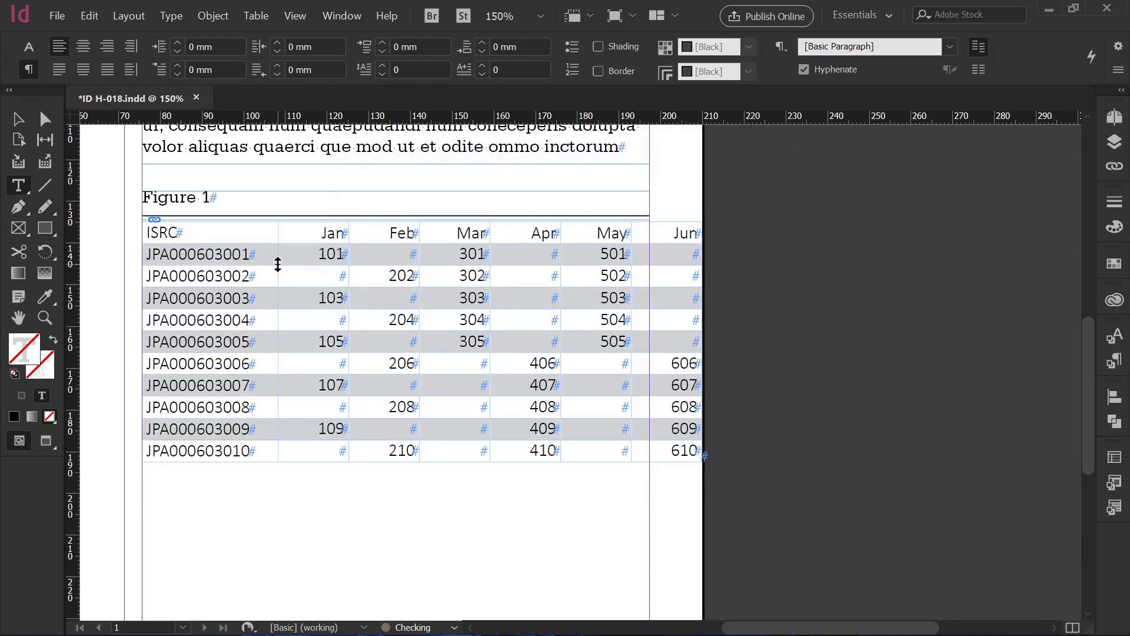
pyautogui.click(628, 255)
pyautogui.moveTo(631, 259)
pyautogui.mouseDown()
pyautogui.moveTo(592, 257)
pyautogui.moveTo(650, 259)
pyautogui.mouseUp()
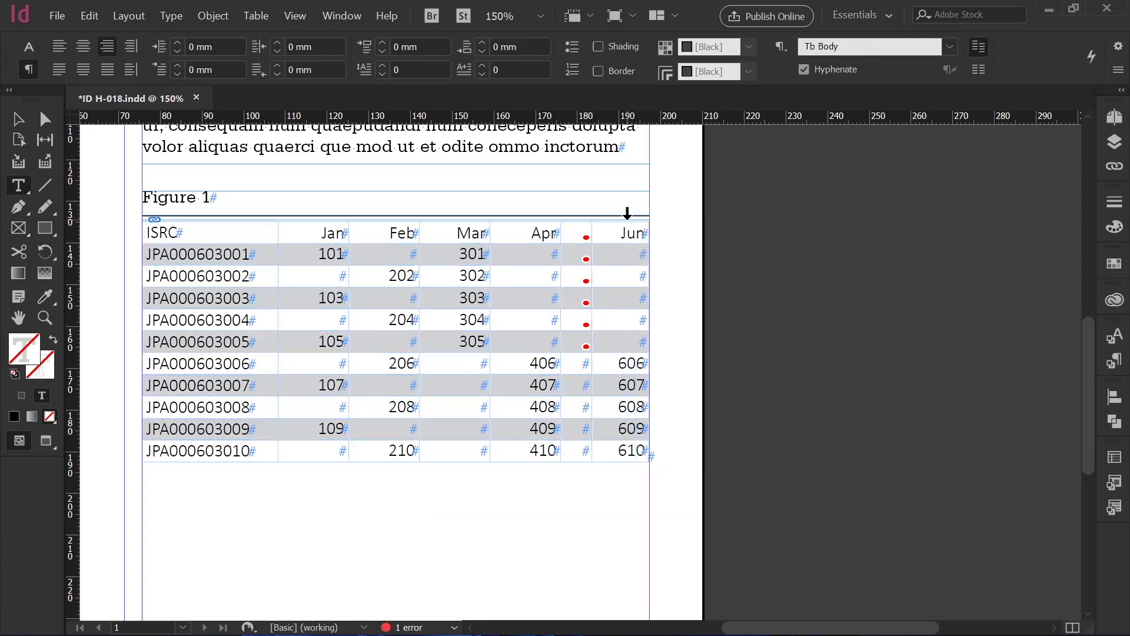
pyautogui.moveTo(629, 212); pyautogui.dragTo(288, 212)
pyautogui.rightClick(339, 247)
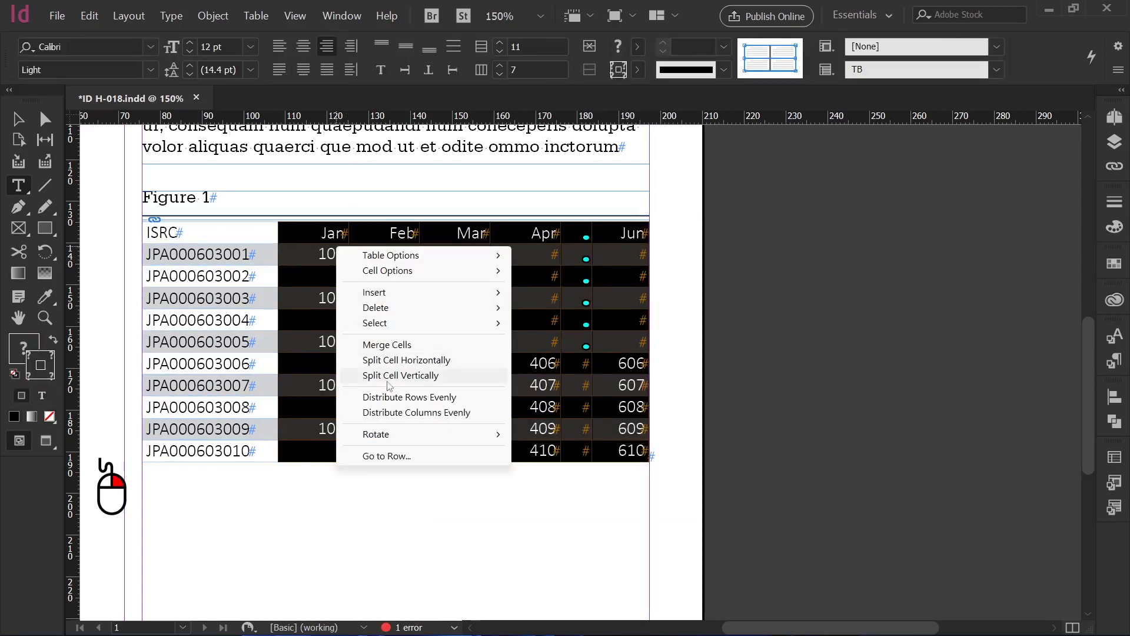
pyautogui.click(390, 413)
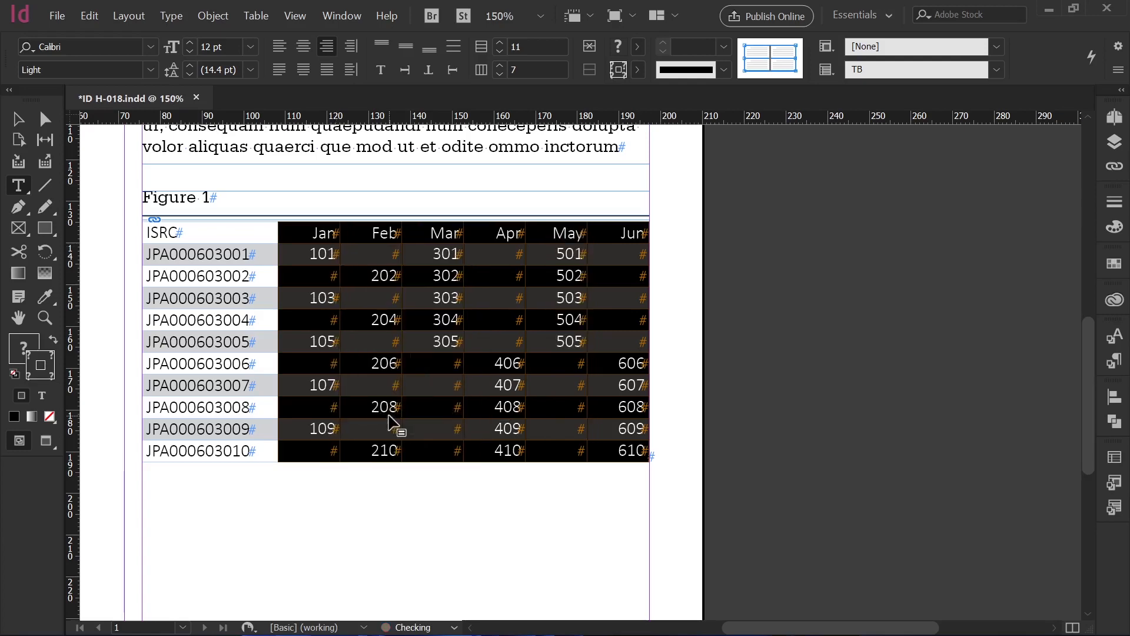
pyautogui.click(389, 414)
# - Convert the table's first row into a header row and switch to Preview mode
pyautogui.click(144, 235)
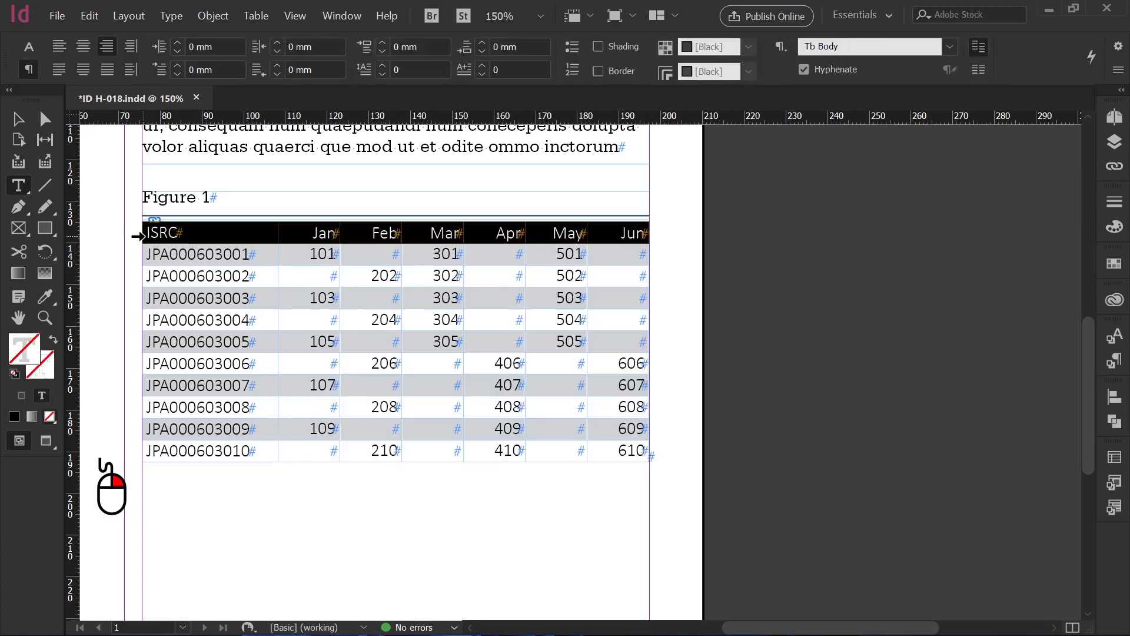
pyautogui.rightClick(144, 238)
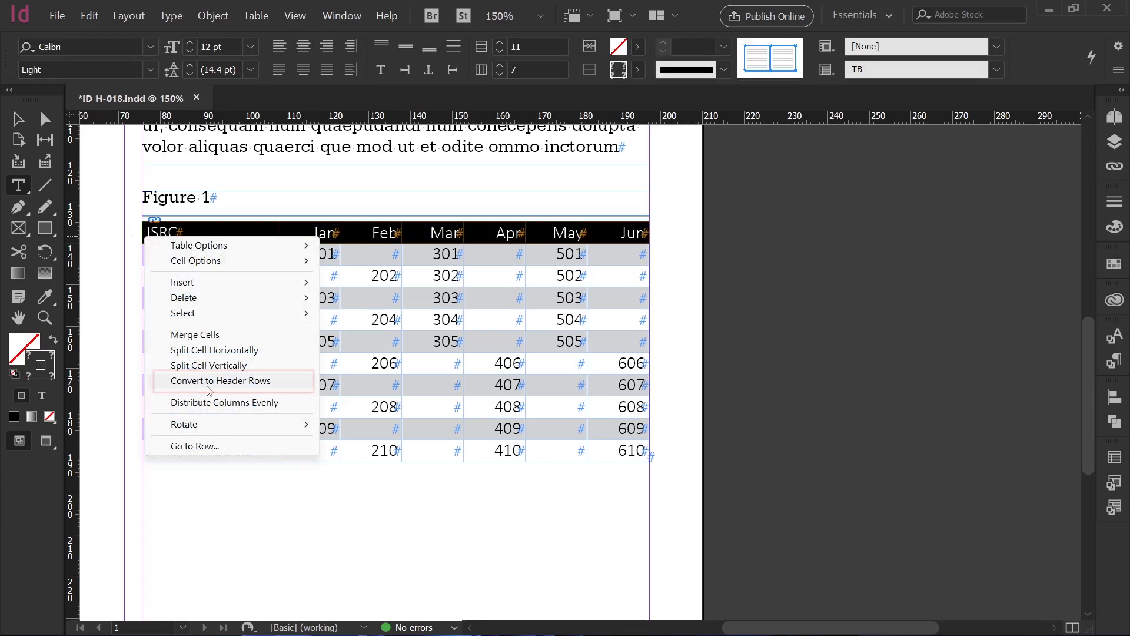
pyautogui.click(206, 381)
pyautogui.click(487, 371)
pyautogui.click(712, 361)
pyautogui.press('w')
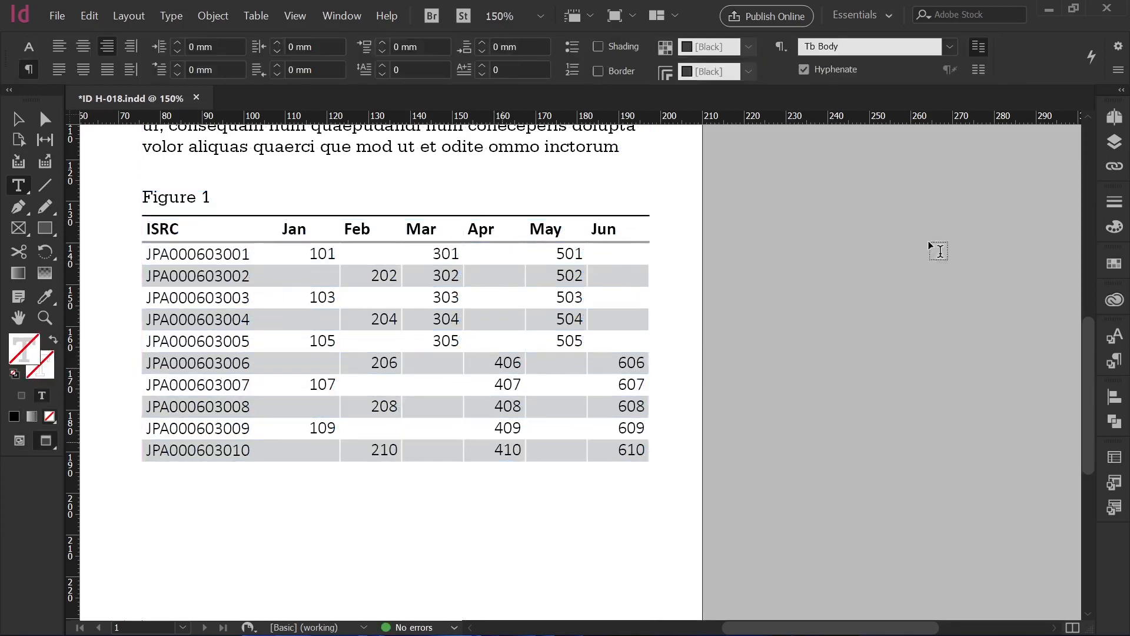
# - Display the document's links, extend the Mar series from D2:D6 down to D11 in the linked Excel workbook, and close it with the changes saved
pyautogui.click(1114, 166)
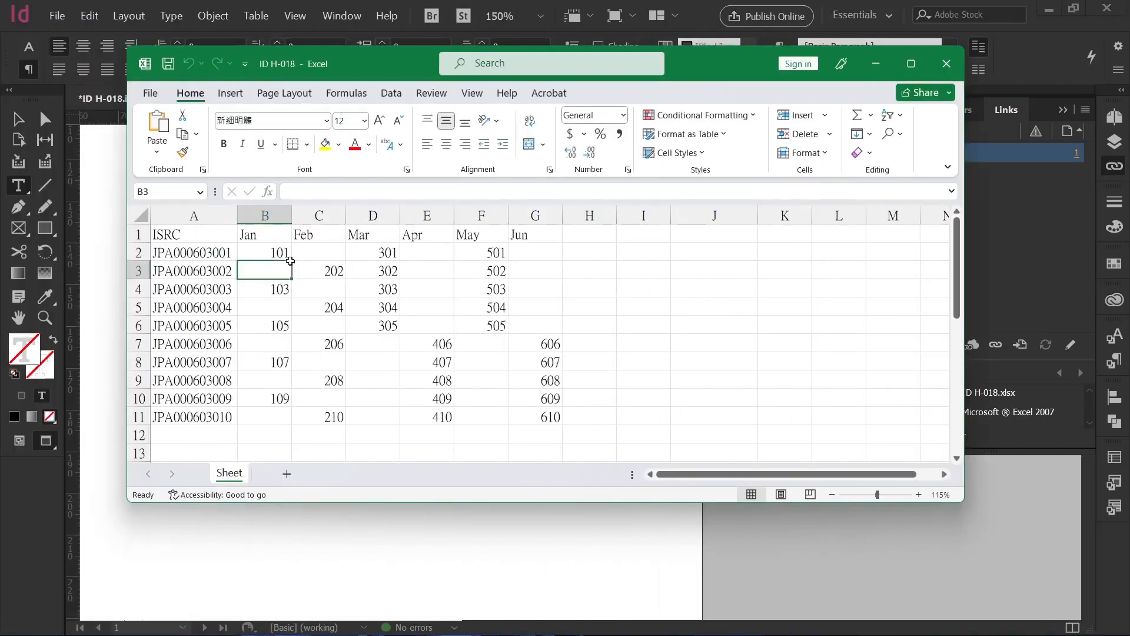
pyautogui.moveTo(387, 327); pyautogui.dragTo(384, 254)
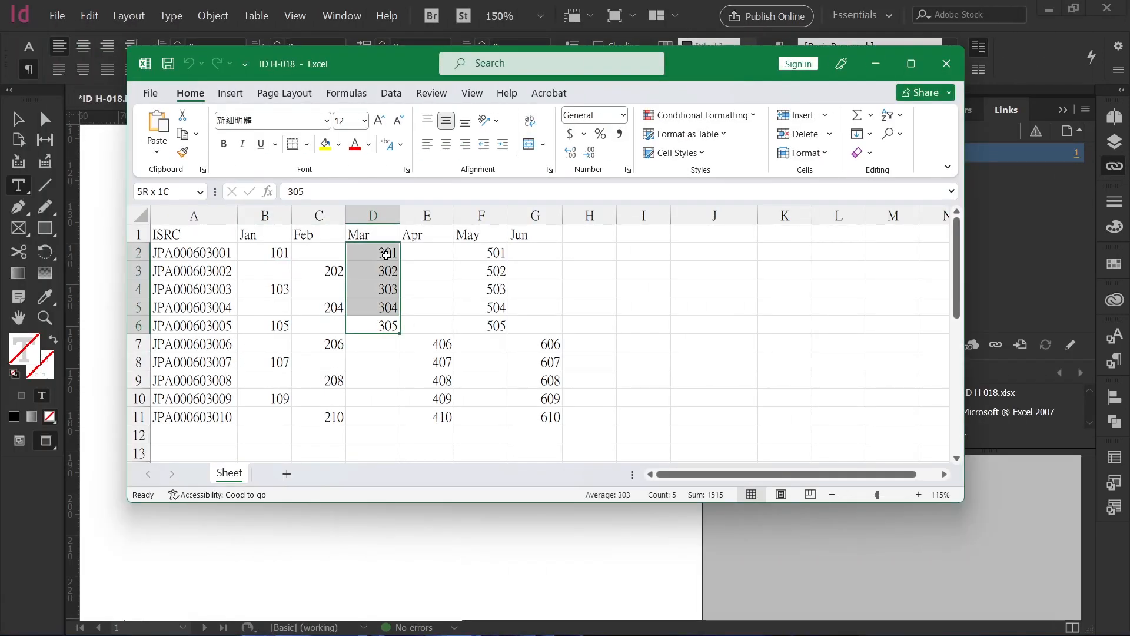
pyautogui.moveTo(403, 331); pyautogui.dragTo(394, 420)
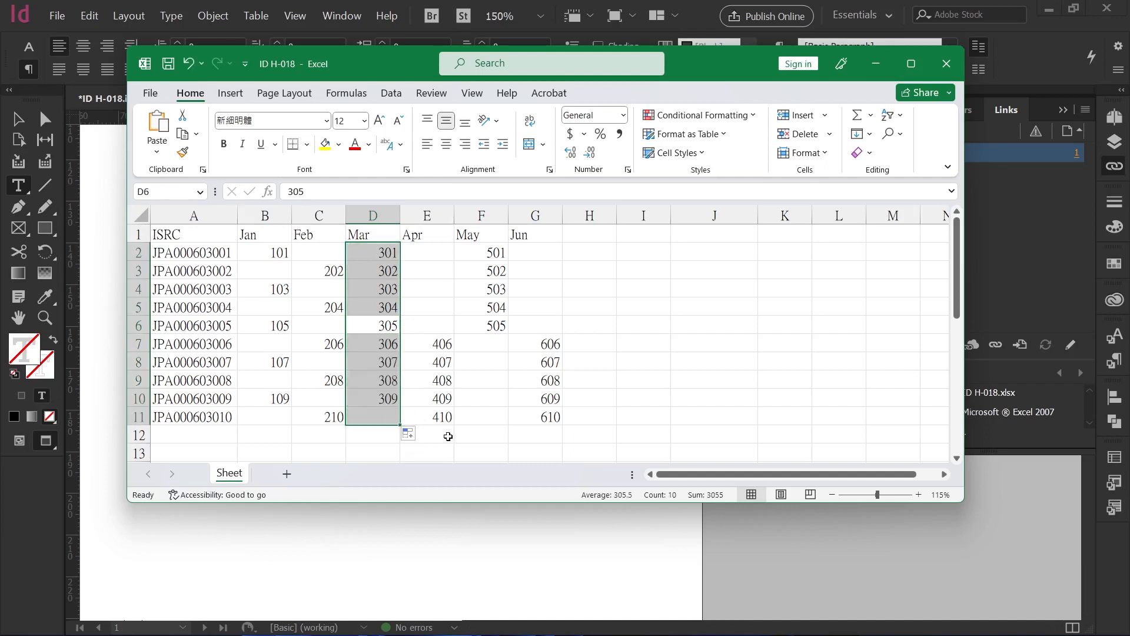
pyautogui.click(946, 63)
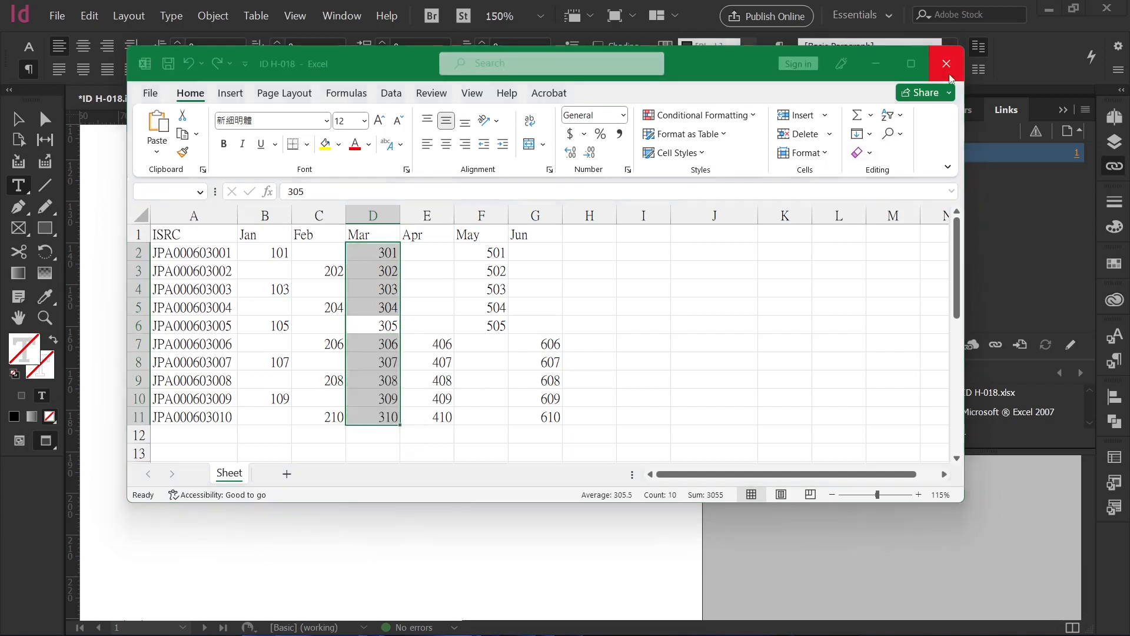
pyautogui.click(514, 345)
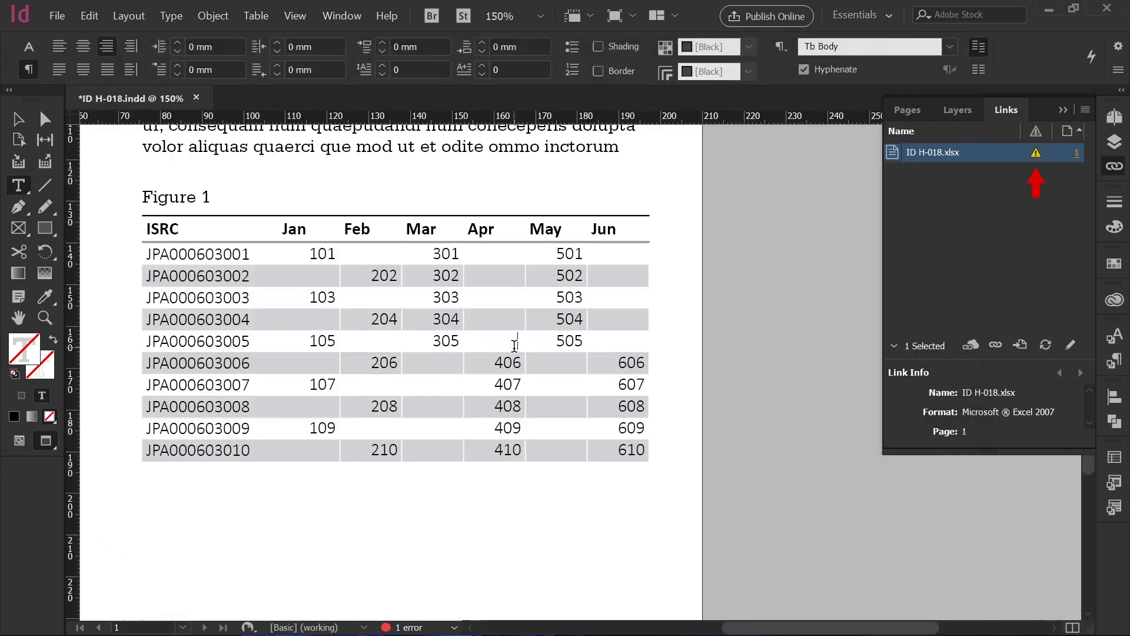
# - Update the modified ID H-018.xlsx link in InDesign, accepting the loss of edits made to the imported table
pyautogui.click(1044, 348)
pyautogui.click(641, 362)
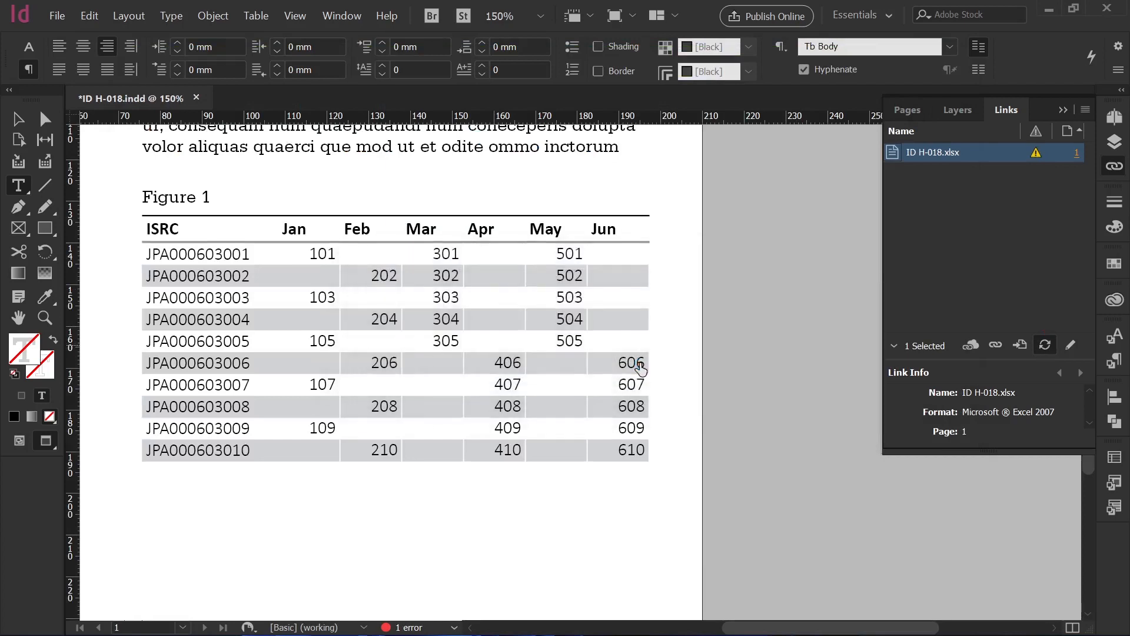
pyautogui.click(434, 363)
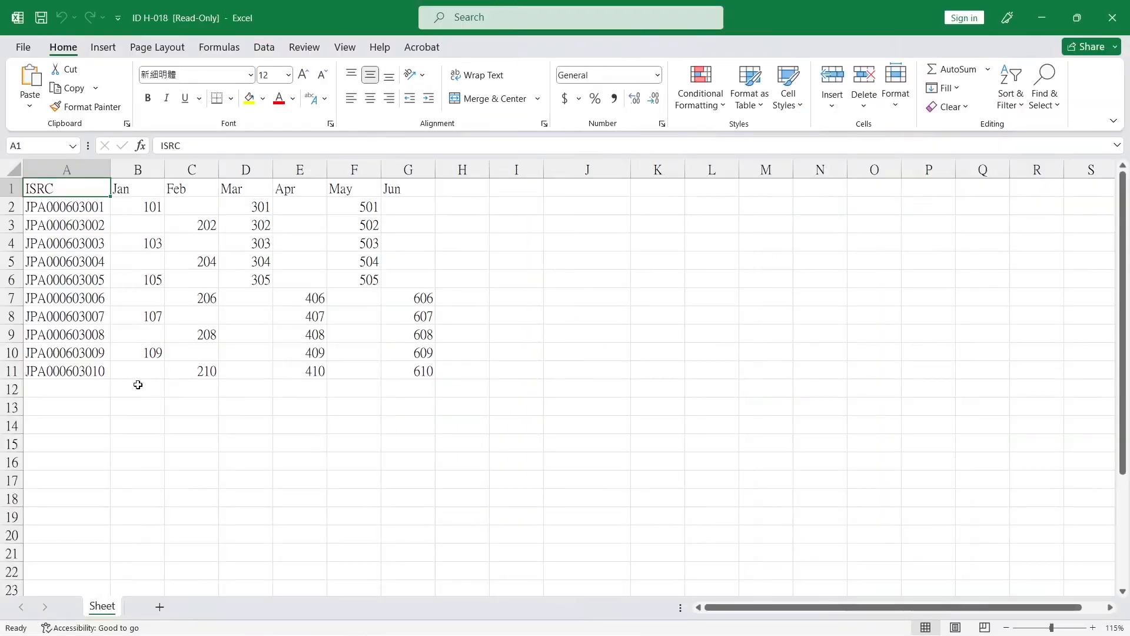
# - Check the last data row in the Excel sheet and replace J30 with G11 in the import options, making the cell range A1:G11
pyautogui.click(64, 371)
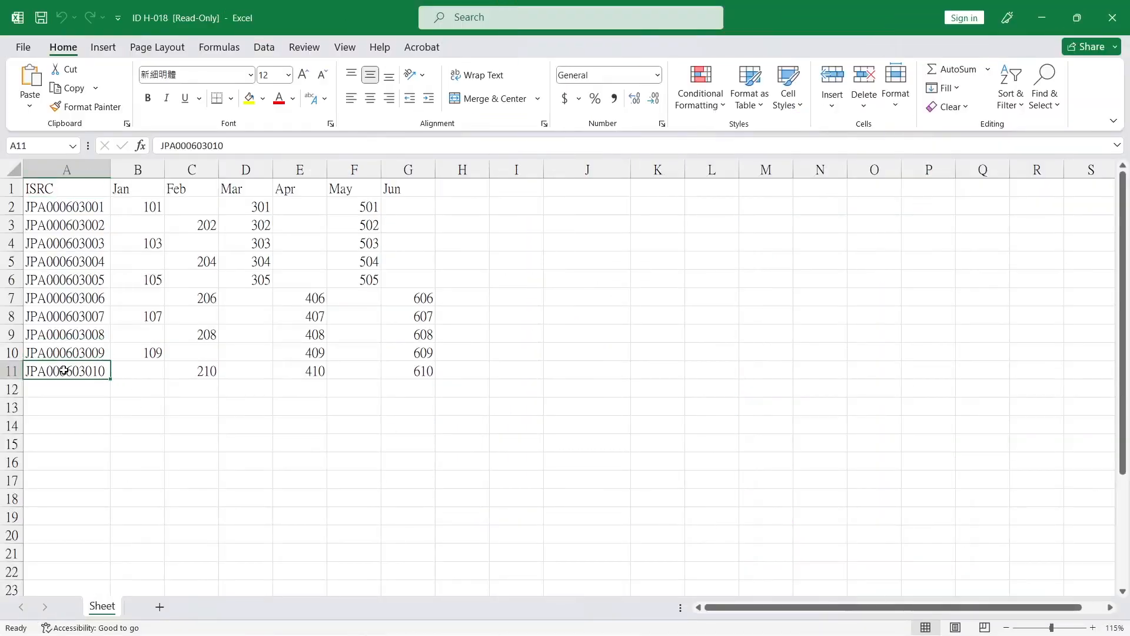
pyautogui.moveTo(82, 298); pyautogui.dragTo(416, 471)
pyautogui.click(411, 481)
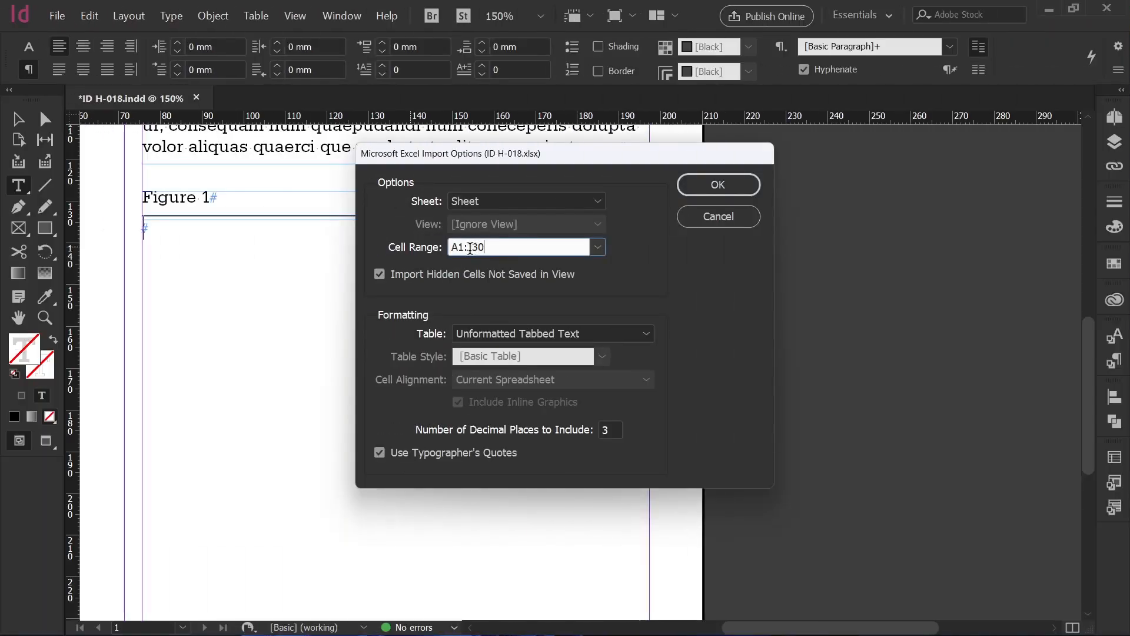
pyautogui.moveTo(472, 247); pyautogui.dragTo(501, 247)
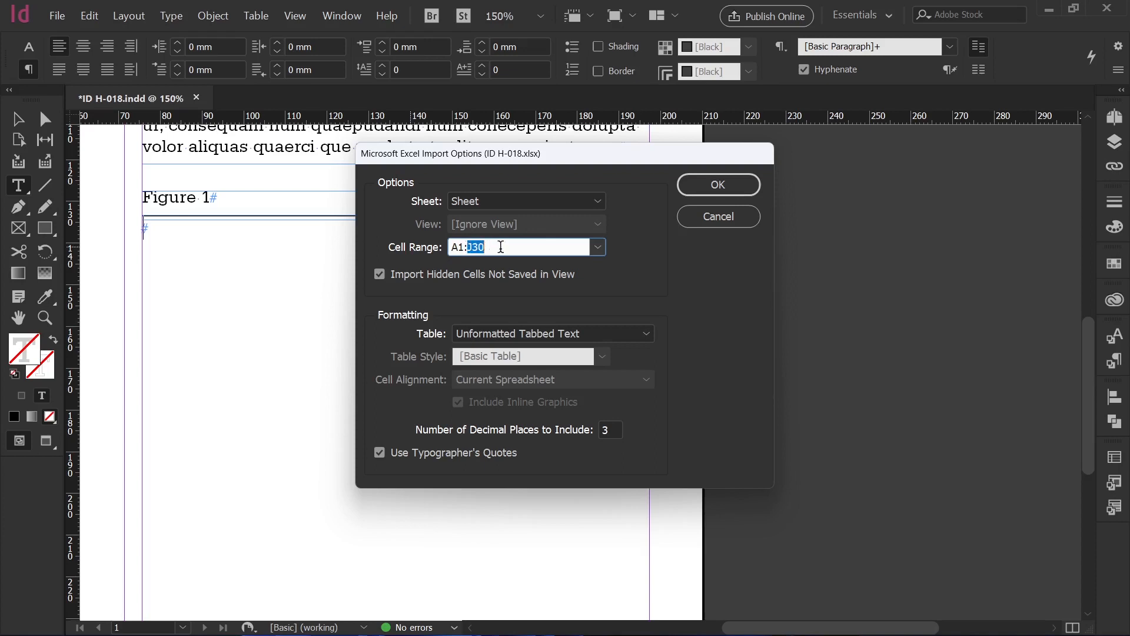
pyautogui.write('G11')
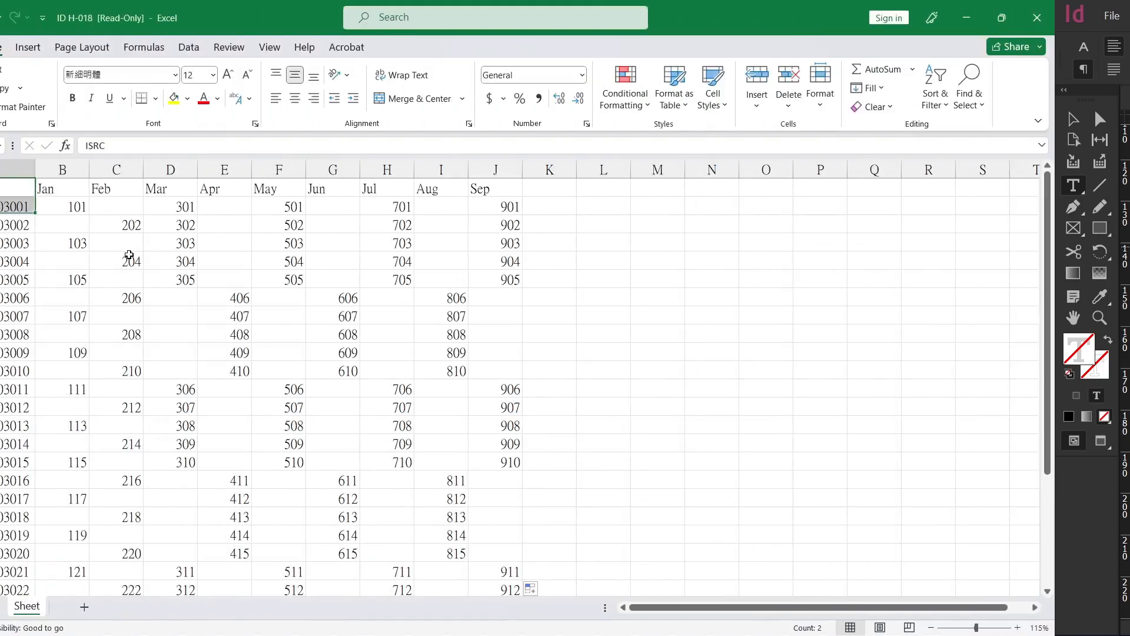
# - Select A1:G11 in the Excel sheet and examine the rows and columns of data beyond that range
pyautogui.moveTo(59, 188); pyautogui.dragTo(415, 375)
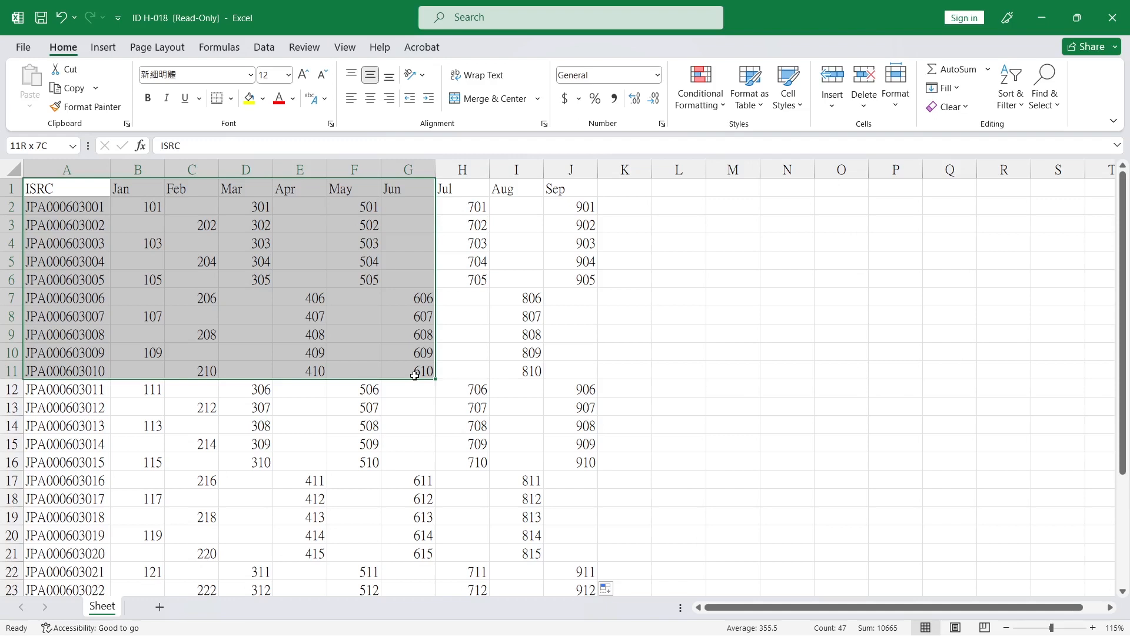
pyautogui.scroll(-1, 478, 472)
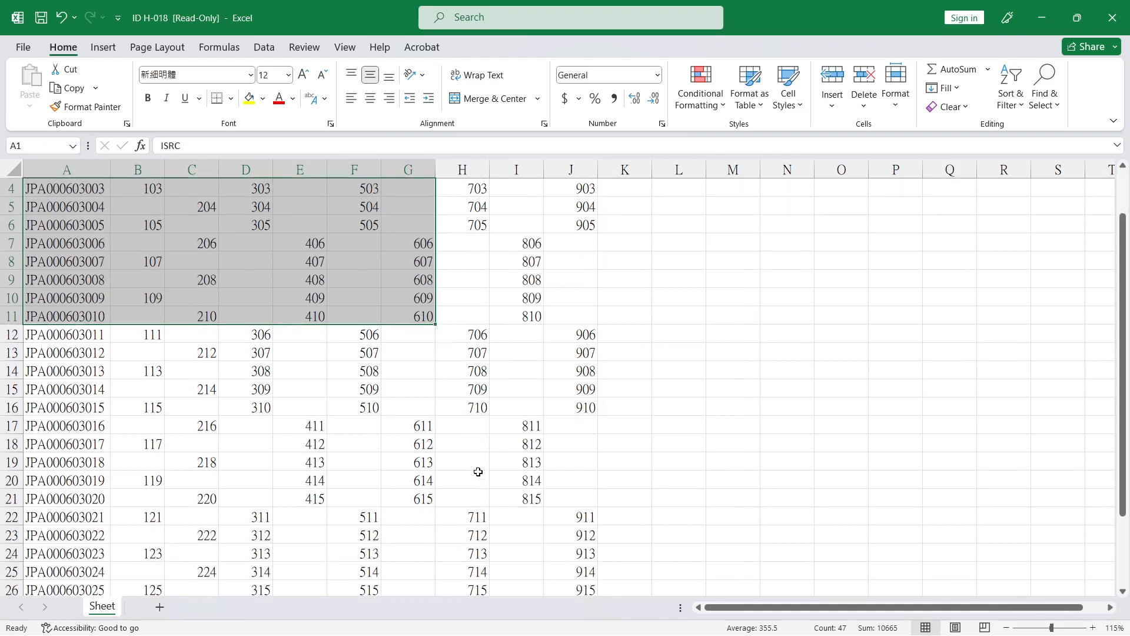
pyautogui.scroll(1, 478, 472)
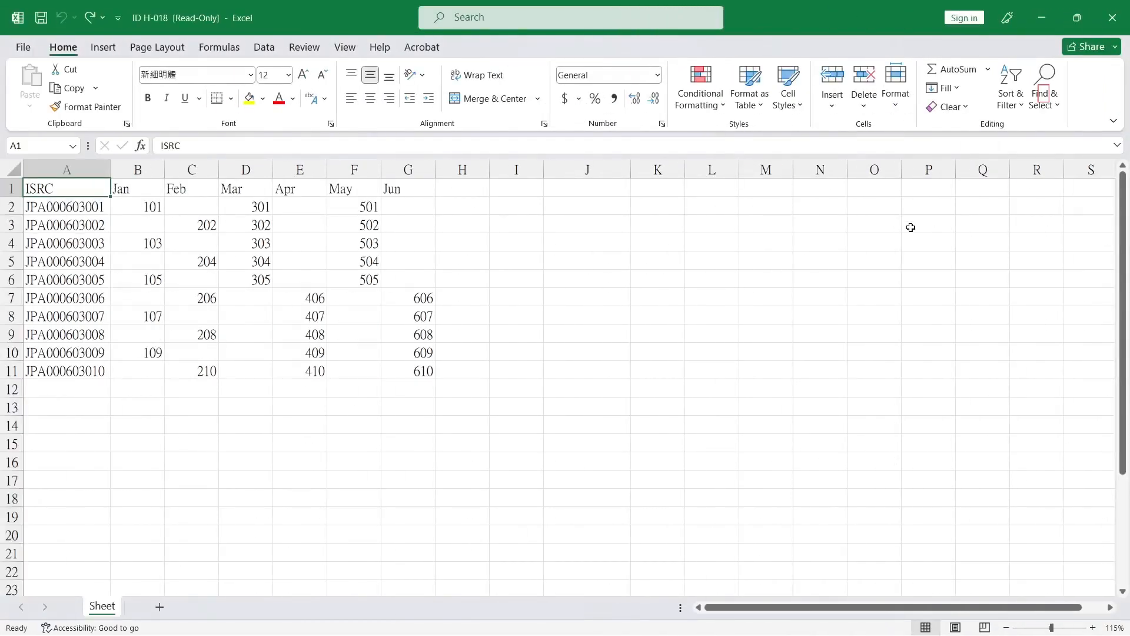
# - Select the sheet's blank cells with Go To Special and examine how far the worksheet's used range extends
pyautogui.click(1056, 100)
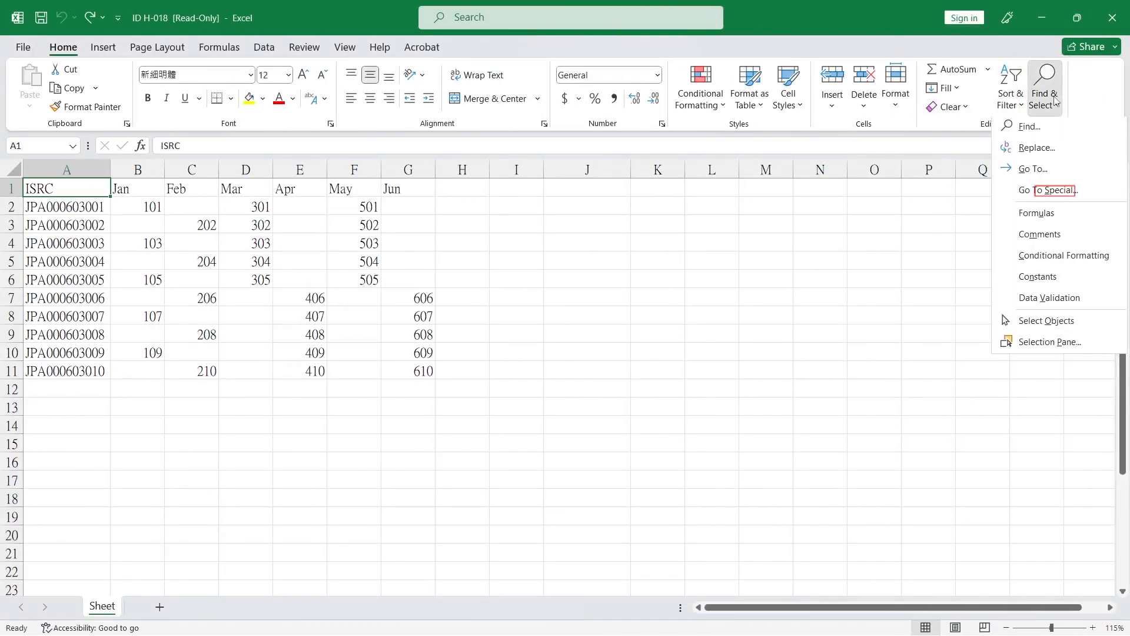
pyautogui.click(1038, 194)
pyautogui.click(310, 403)
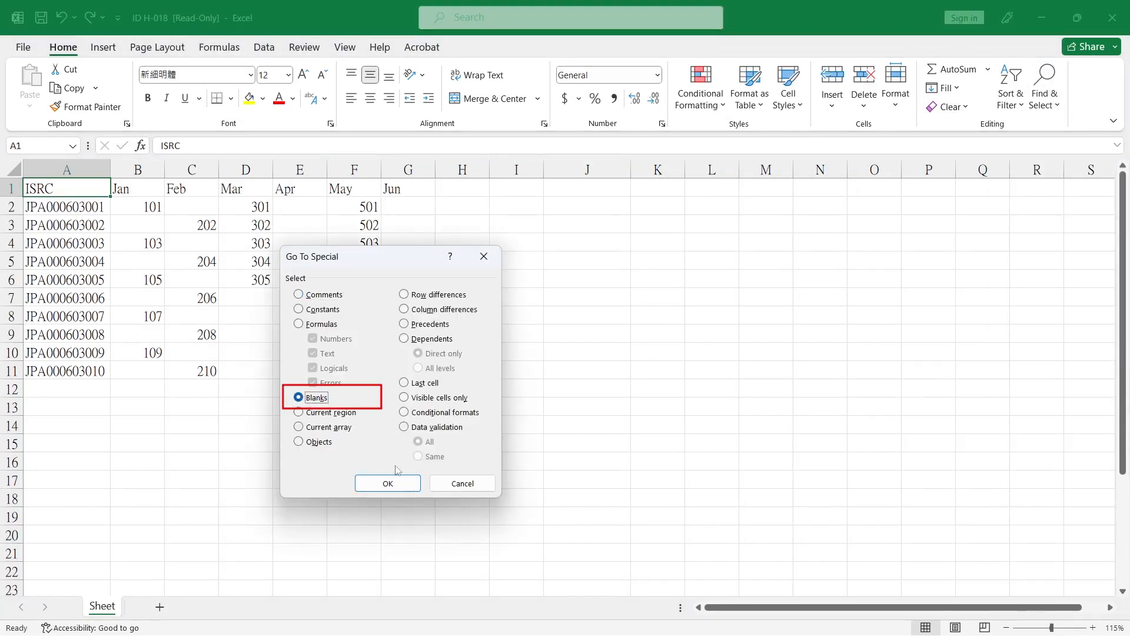
pyautogui.click(404, 483)
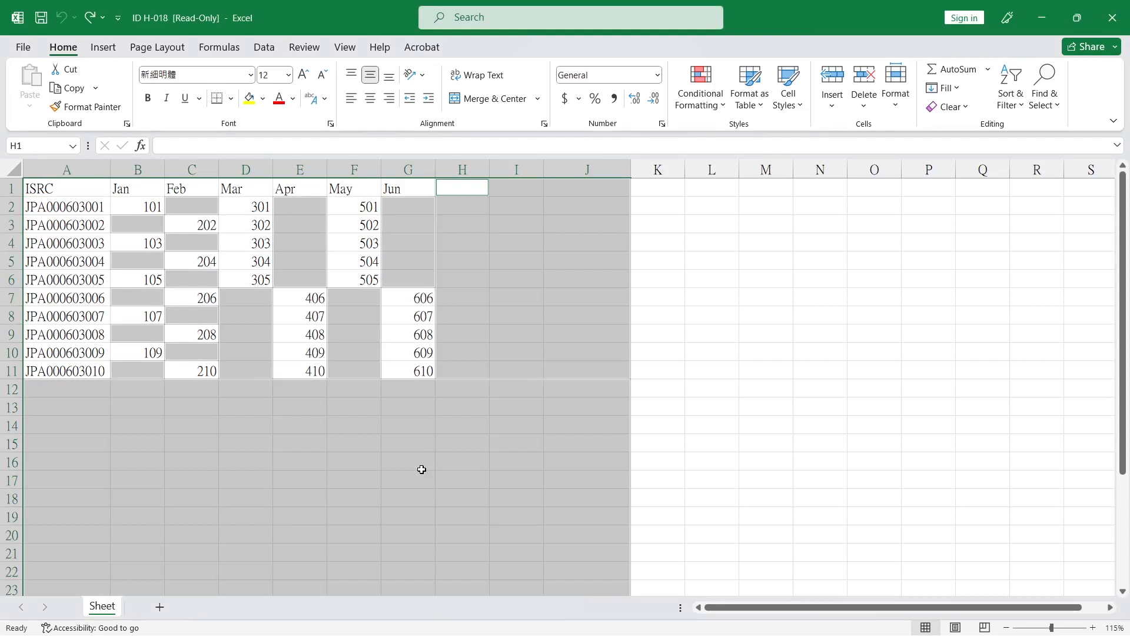
pyautogui.scroll(-5, 421, 469)
pyautogui.scroll(5, 422, 470)
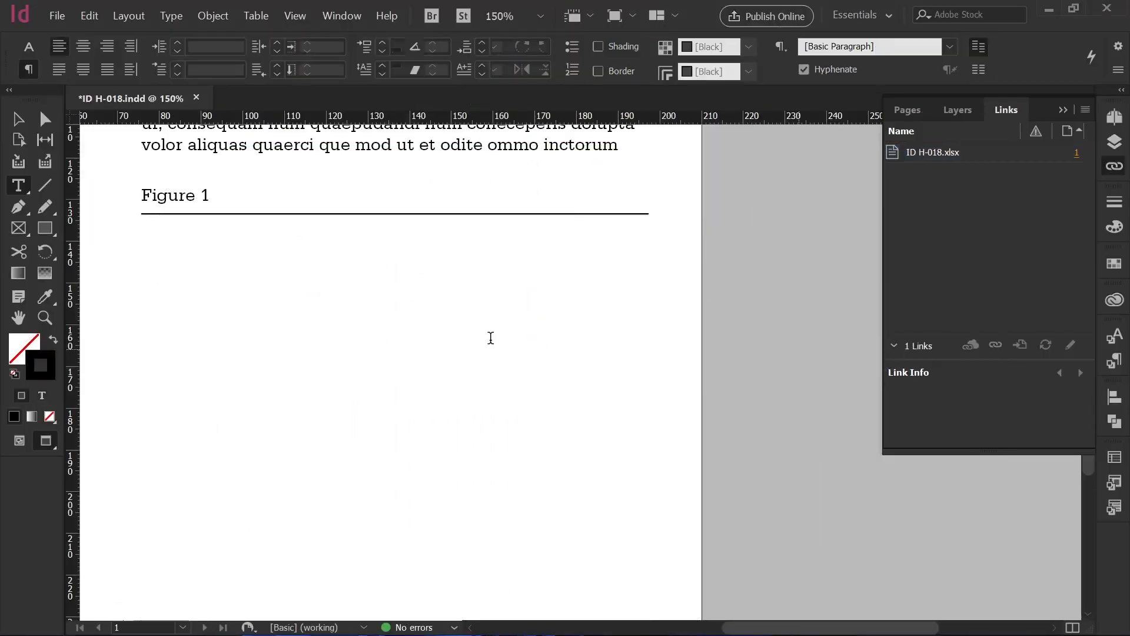
# - Place ID H-018.xlsx in the InDesign frame under Figure 1 as an Unformatted Table of cells A1:G11 with the TB table style
pyautogui.click(489, 345)
pyautogui.hotkey('ctrl', 'd')
pyautogui.click(484, 246)
pyautogui.click(752, 513)
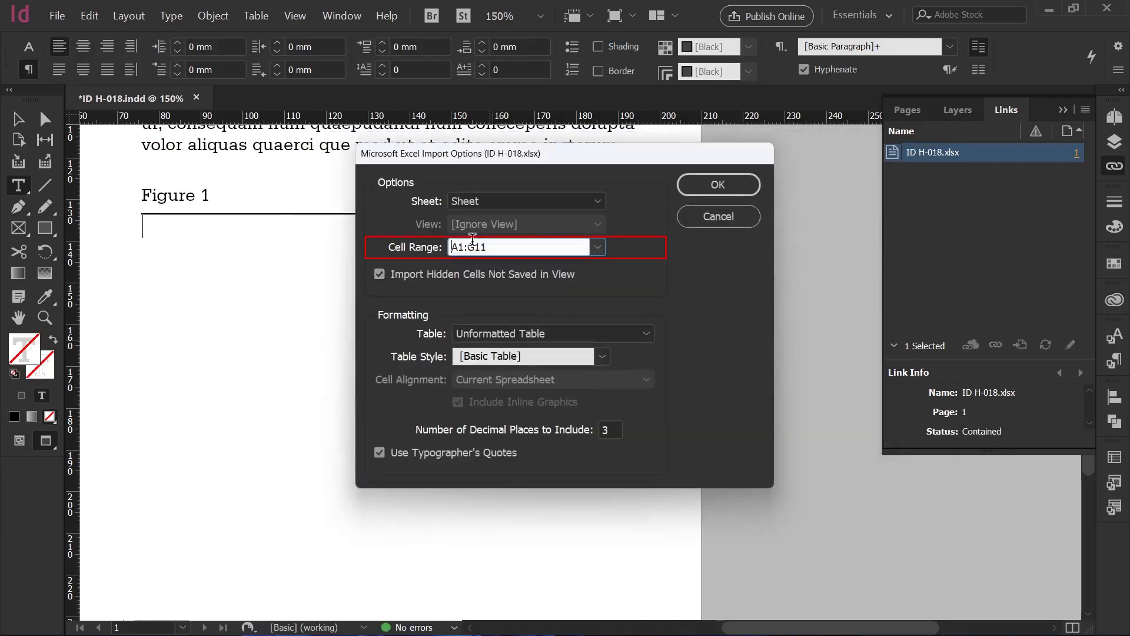
pyautogui.click(602, 356)
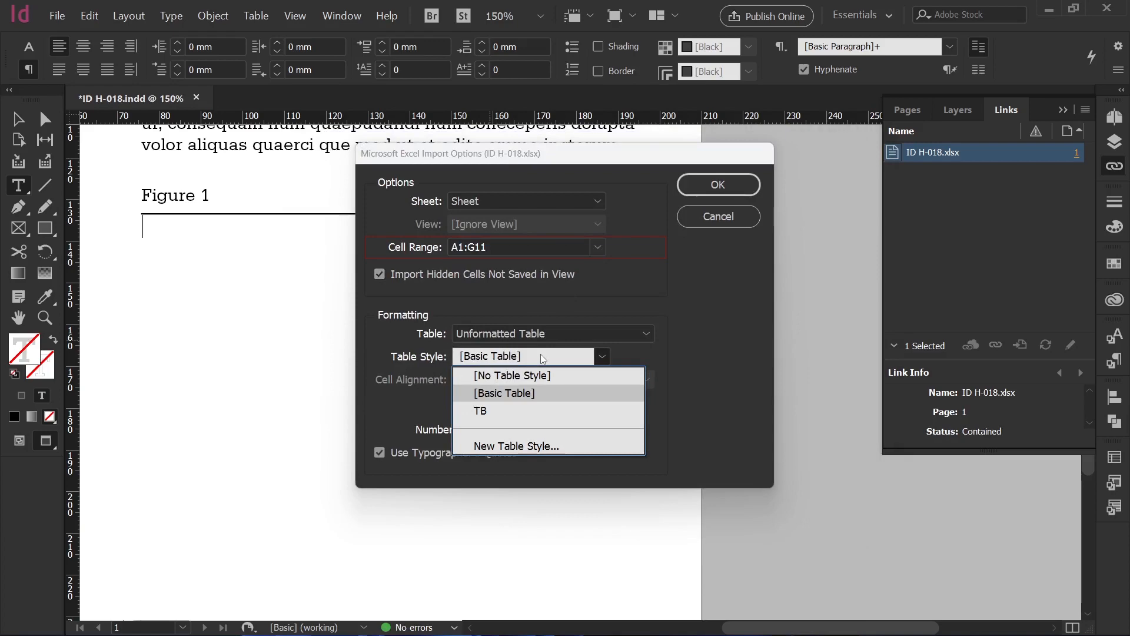
pyautogui.click(517, 414)
pyautogui.press('Return')
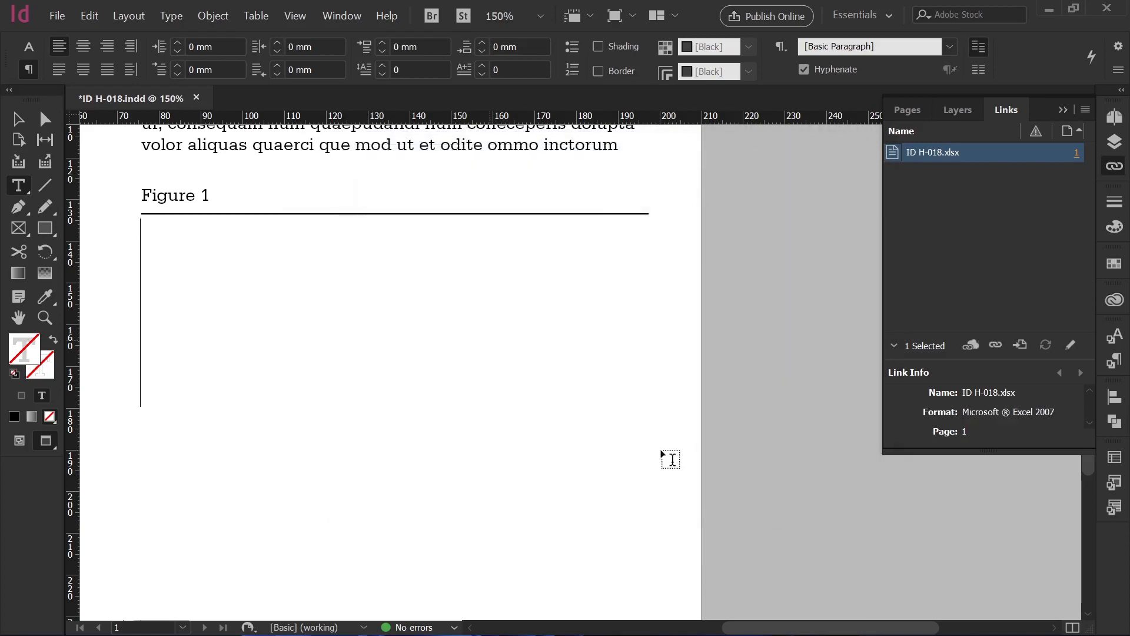
# - Adjust the ISRC and May column widths to fit the newly placed table in its frame, and distribute the month columns evenly
pyautogui.moveTo(252, 248); pyautogui.dragTo(294, 271)
pyautogui.moveTo(635, 253); pyautogui.dragTo(578, 252)
pyautogui.moveTo(313, 251); pyautogui.dragTo(624, 448)
pyautogui.rightClick(532, 338)
pyautogui.click(613, 518)
# - Convert the row with the ISRC and month labels into a header row
pyautogui.click(140, 230)
pyautogui.rightClick(140, 231)
pyautogui.click(217, 380)
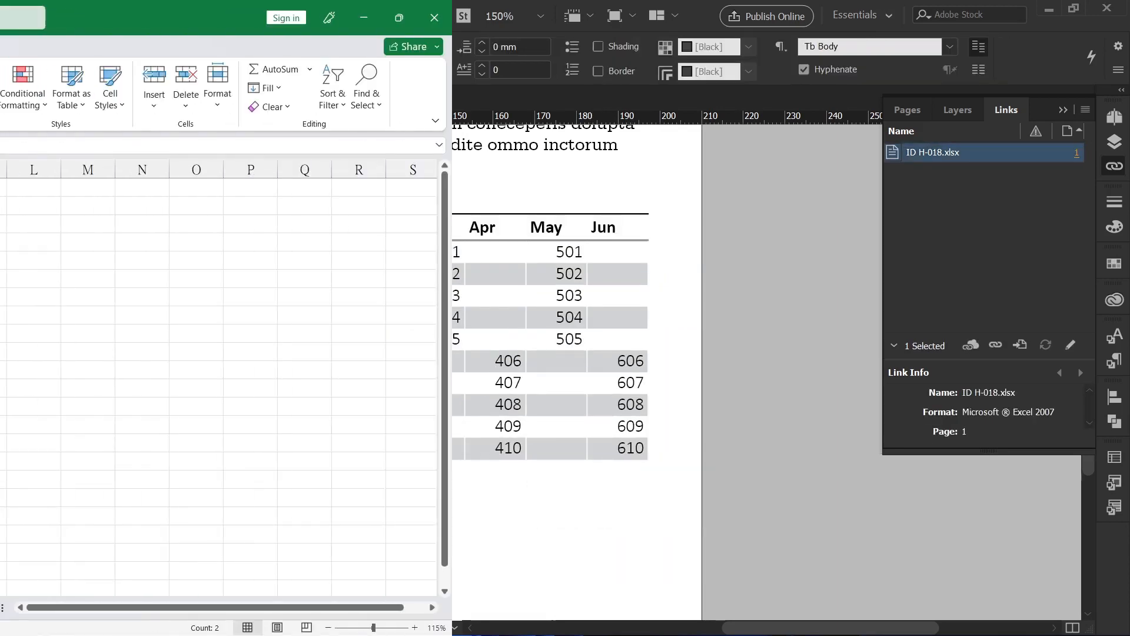
# - Fill A2:G11 down to about row 21 in the Excel workbook, and update its InDesign link, accepting the loss of table edits
pyautogui.moveTo(65, 207); pyautogui.dragTo(317, 374)
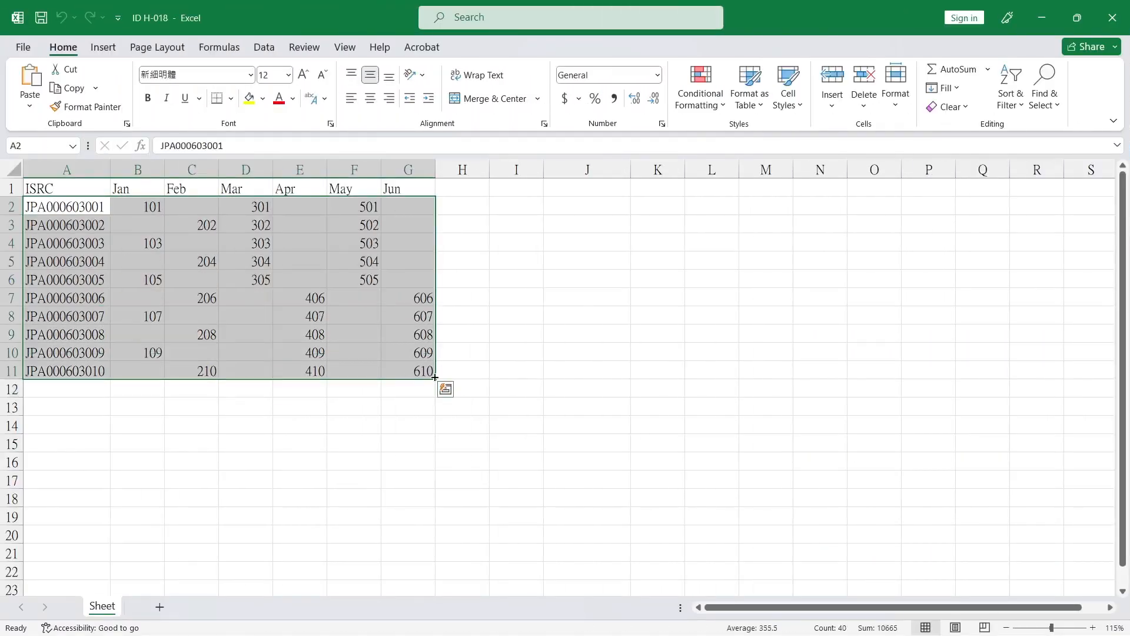
pyautogui.moveTo(436, 378); pyautogui.dragTo(421, 550)
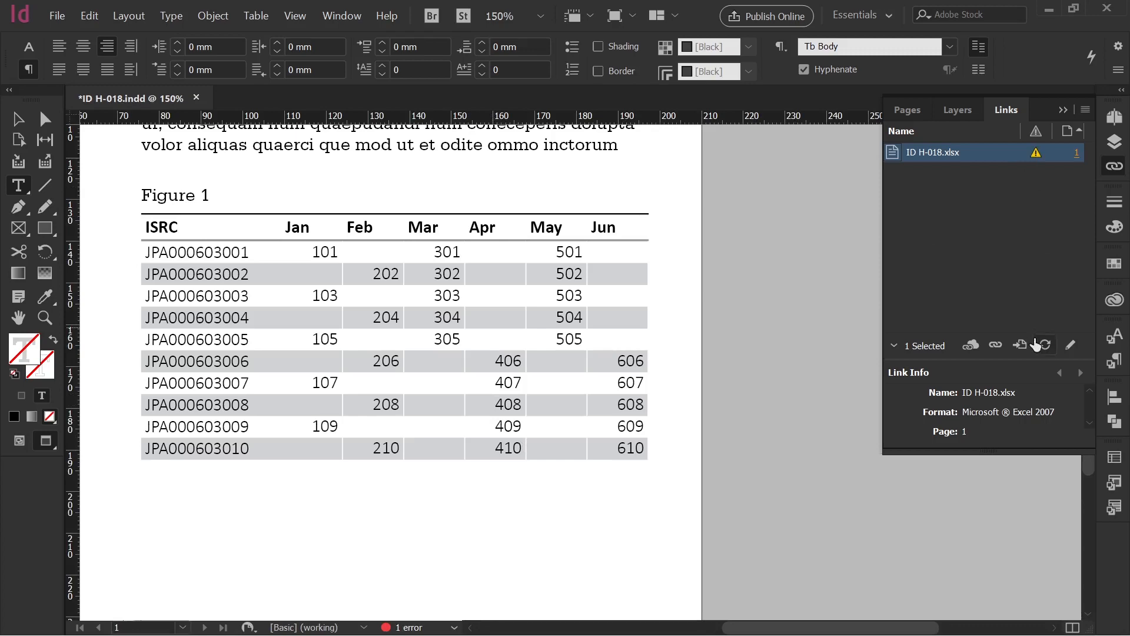
pyautogui.click(1048, 348)
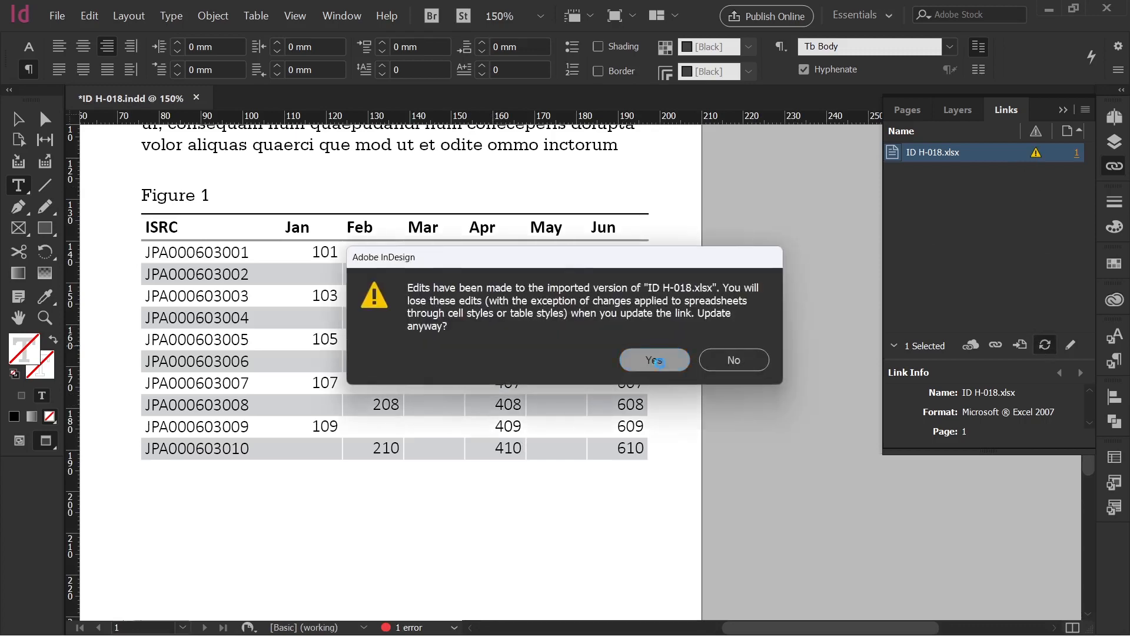
pyautogui.click(655, 360)
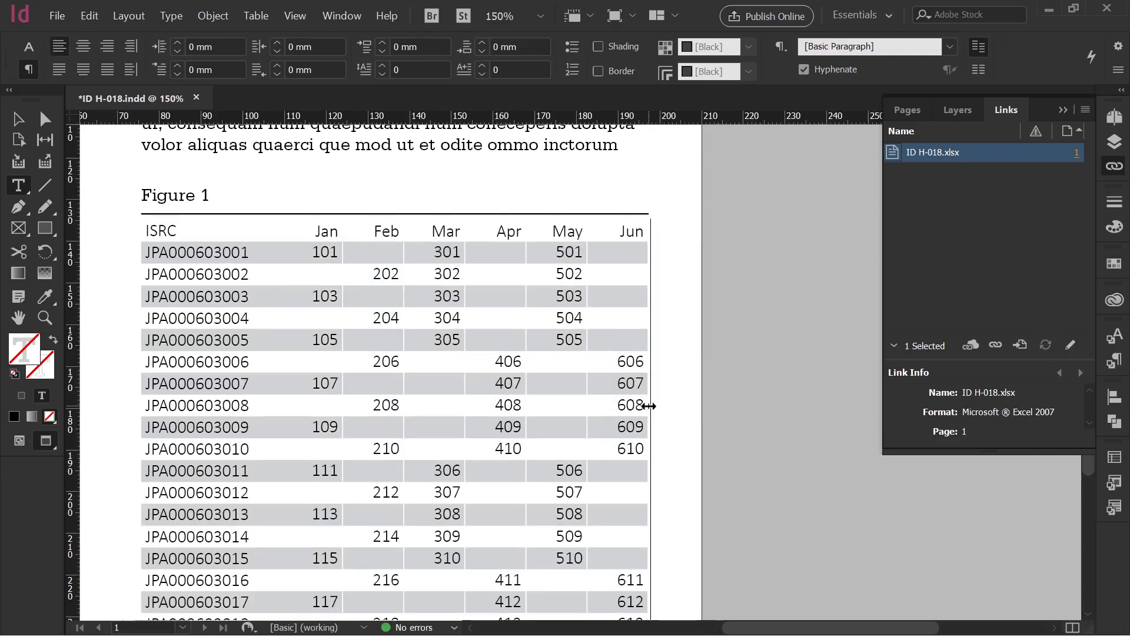